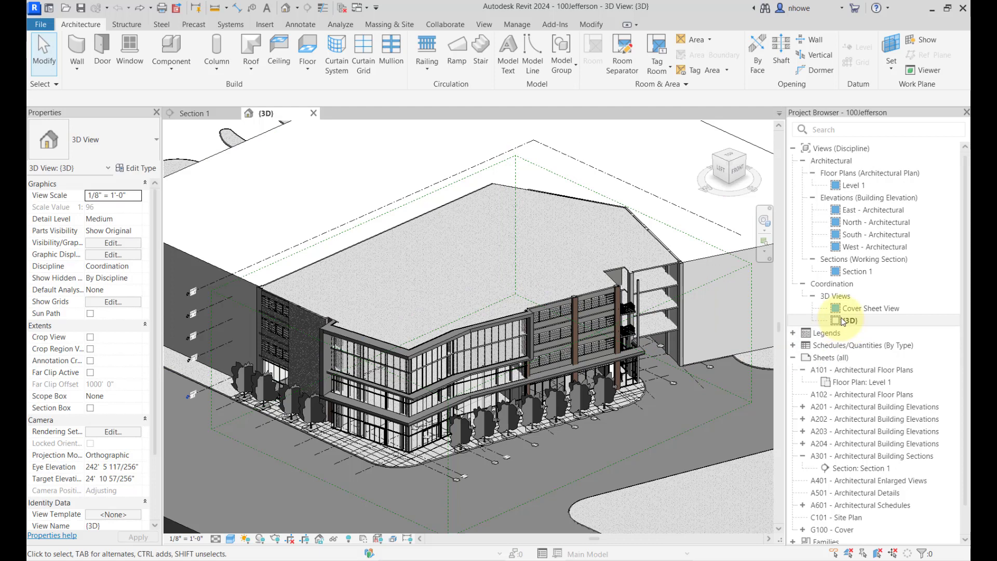
Duplicate the default {3D} view.
left_click(849, 320)
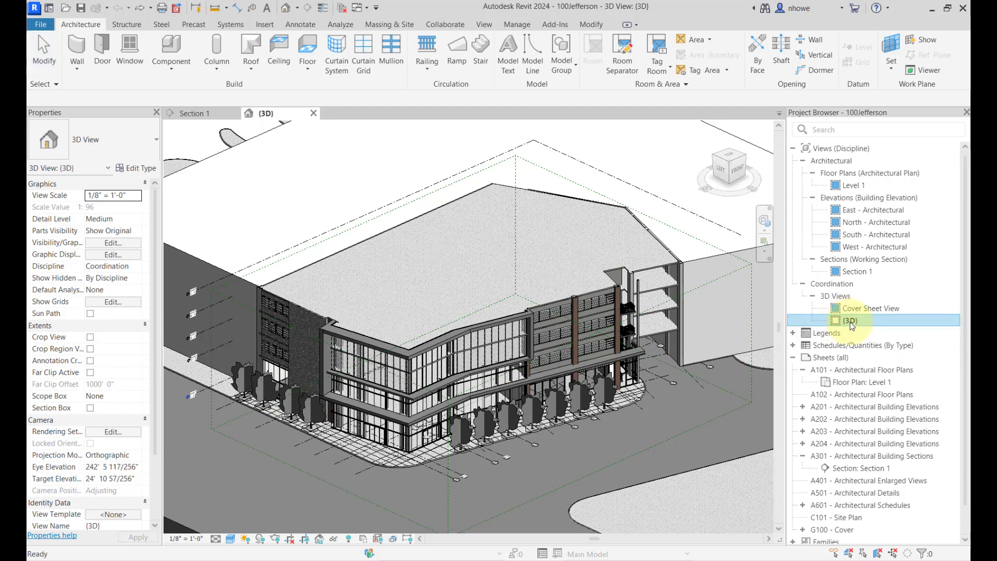
right_click(851, 324)
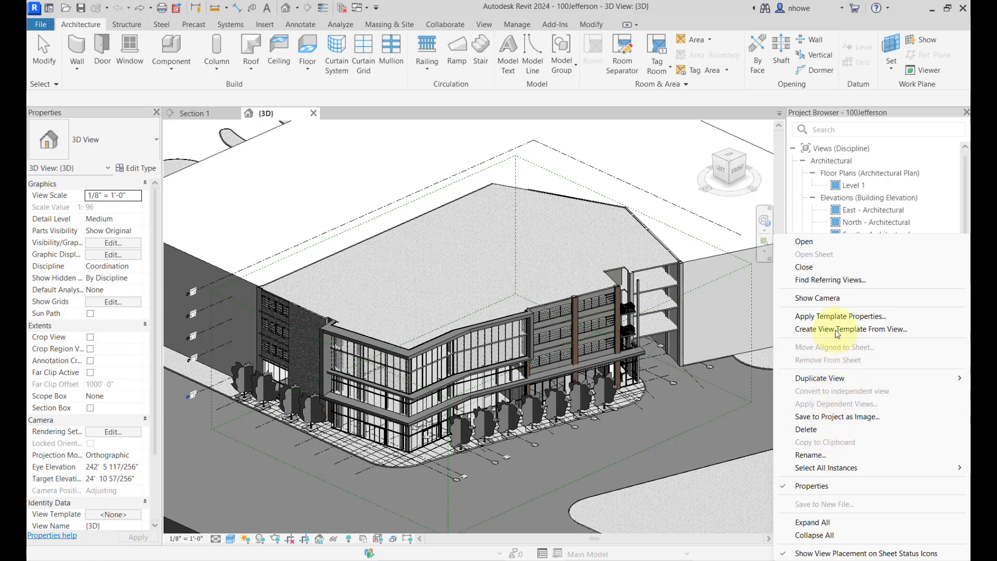
mouse_move(841, 379)
left_click(675, 379)
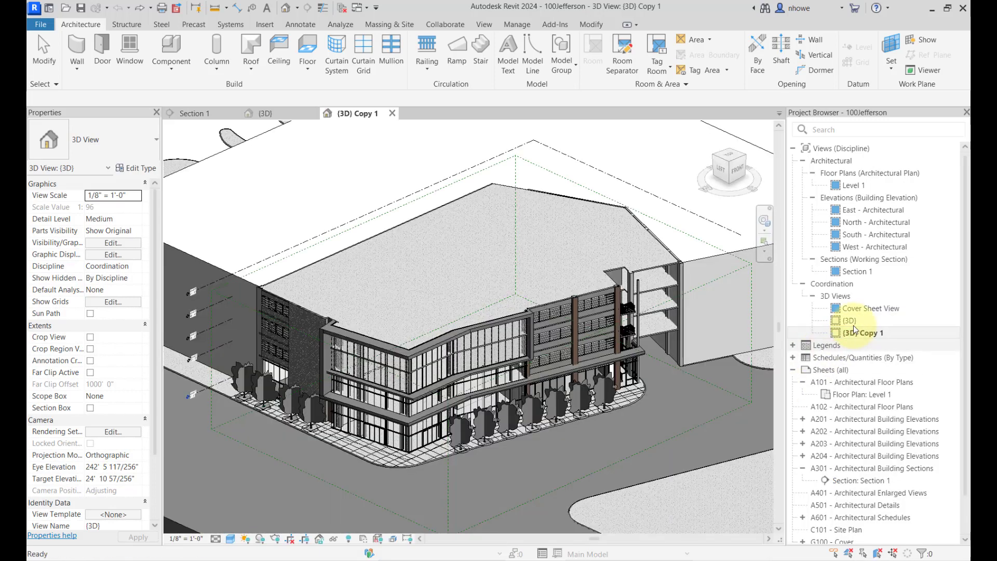
Open the original {3D} view and rename it Twinmotion.
double_click(855, 324)
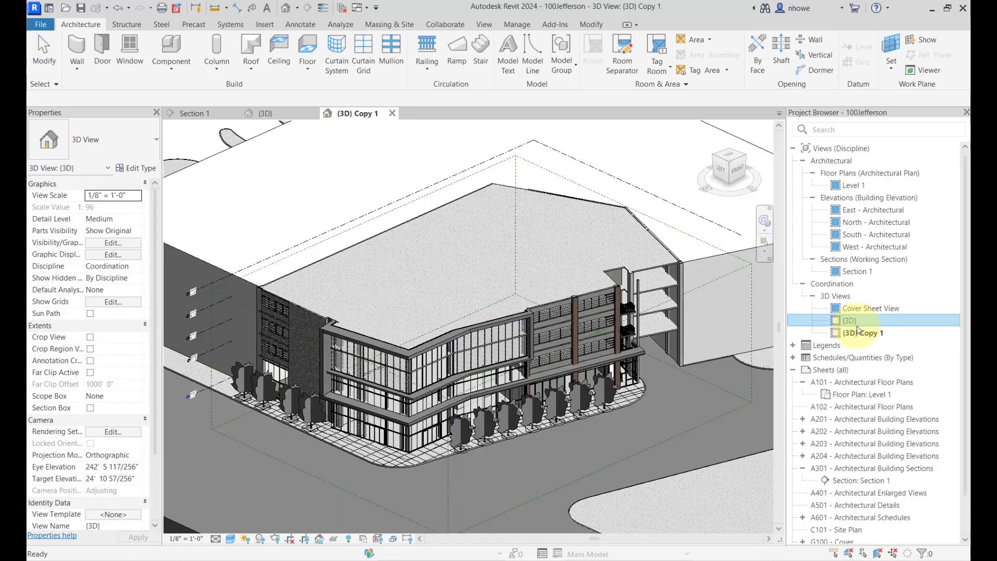
right_click(854, 325)
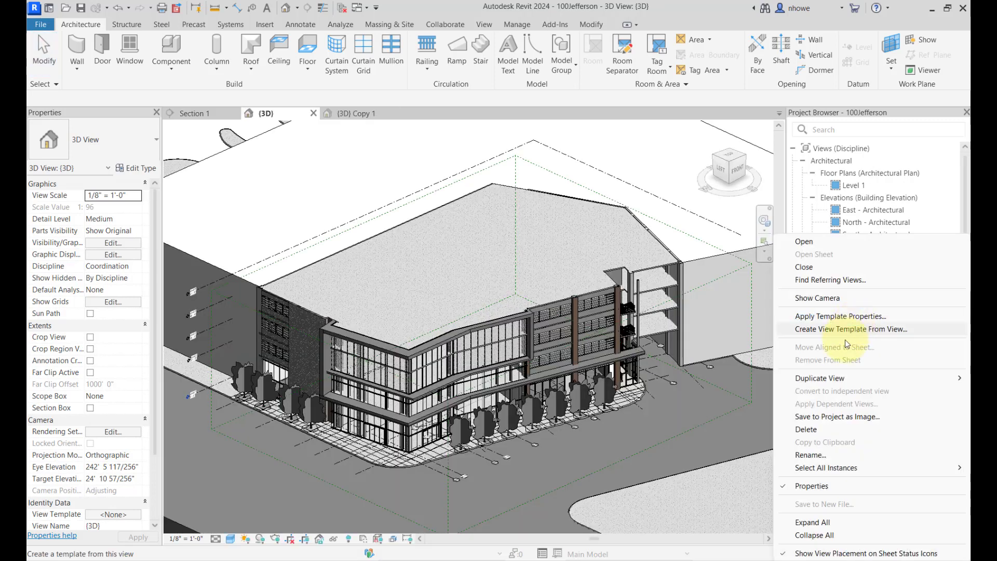
left_click(811, 455)
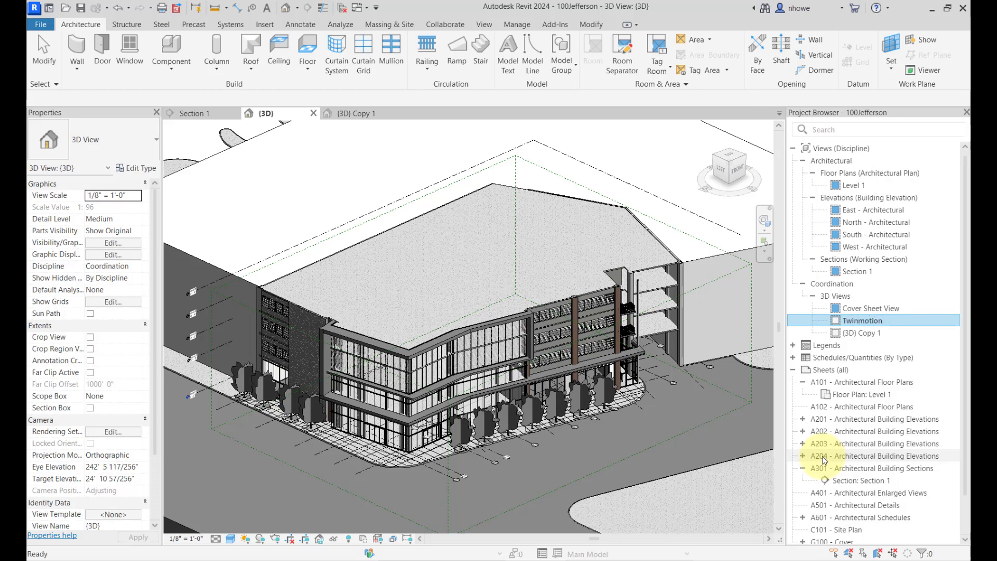
key("Return")
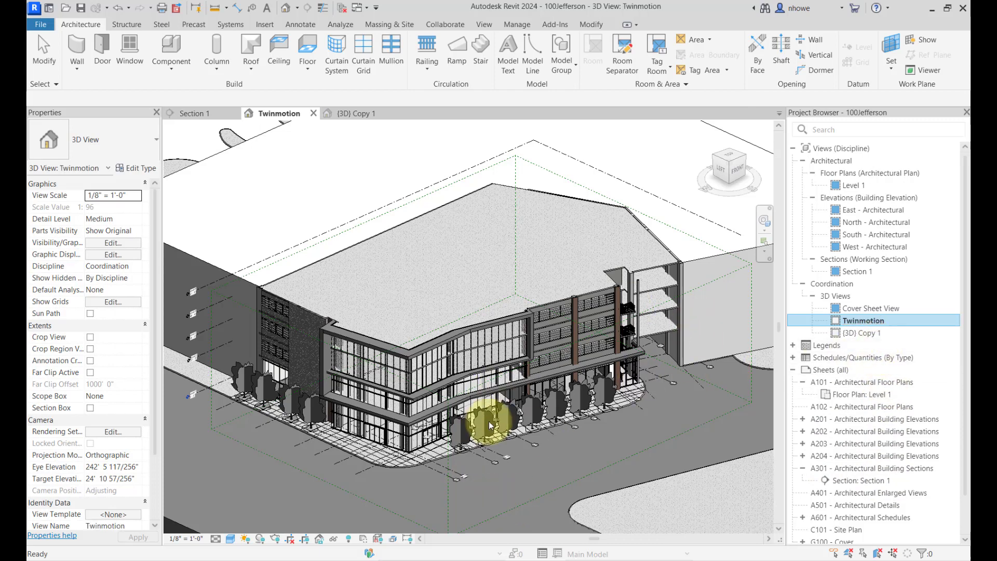
Select all instances of the TreeGrate model group and temporarily hide them in the Twinmotion view.
scroll(490, 424, "up", 5)
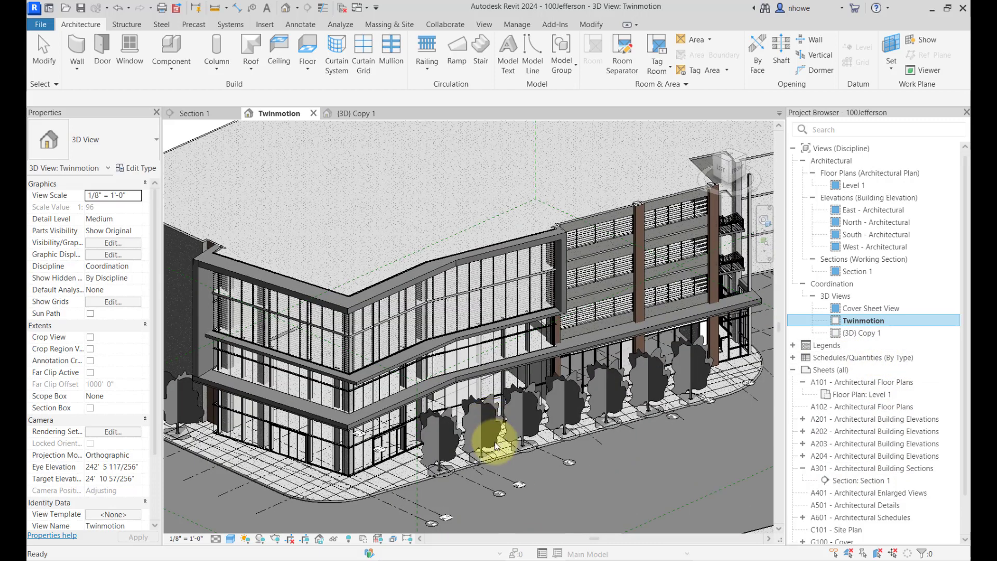
scroll(496, 445, "down", 4)
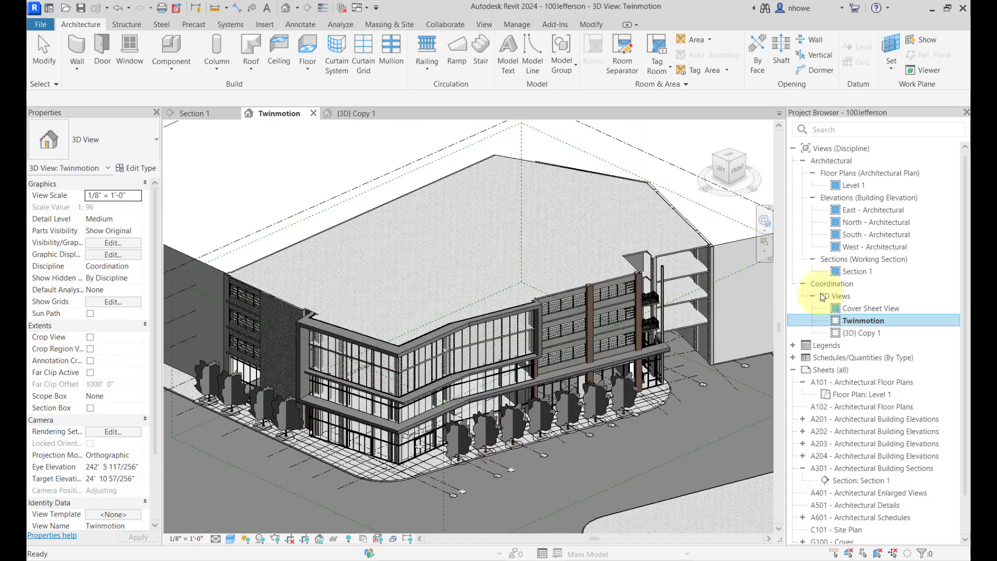
right_click(469, 448)
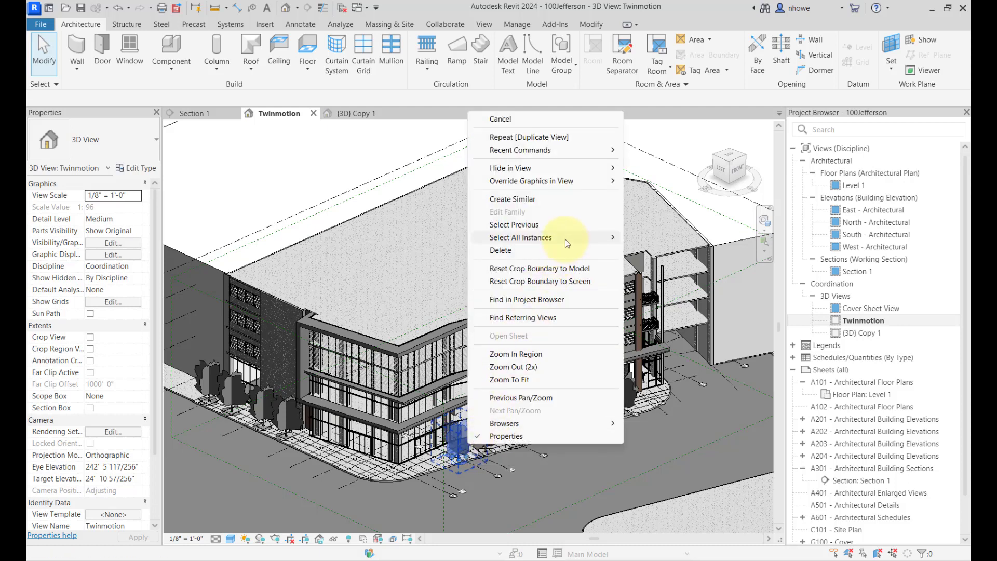
mouse_move(571, 239)
left_click(679, 249)
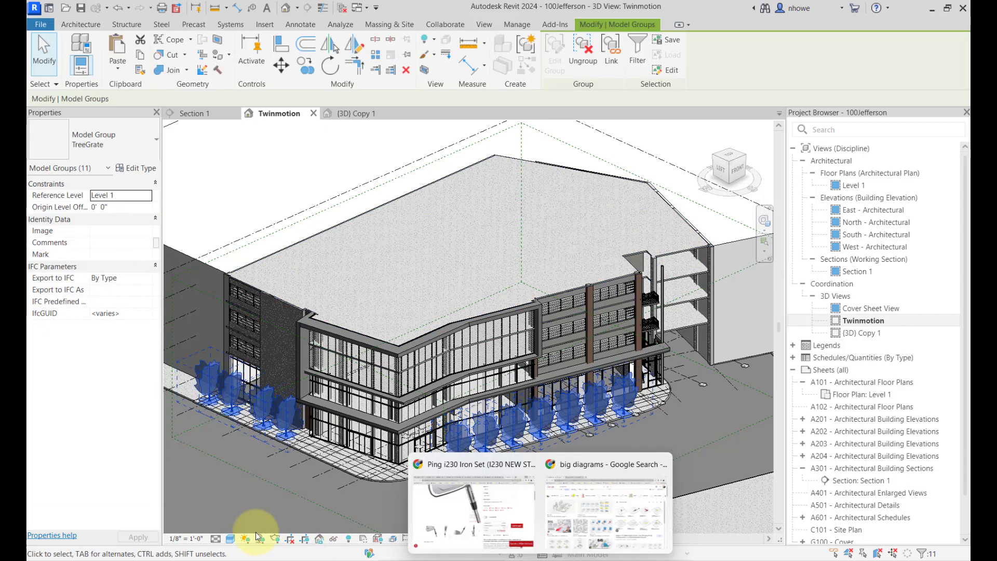
left_click(333, 538)
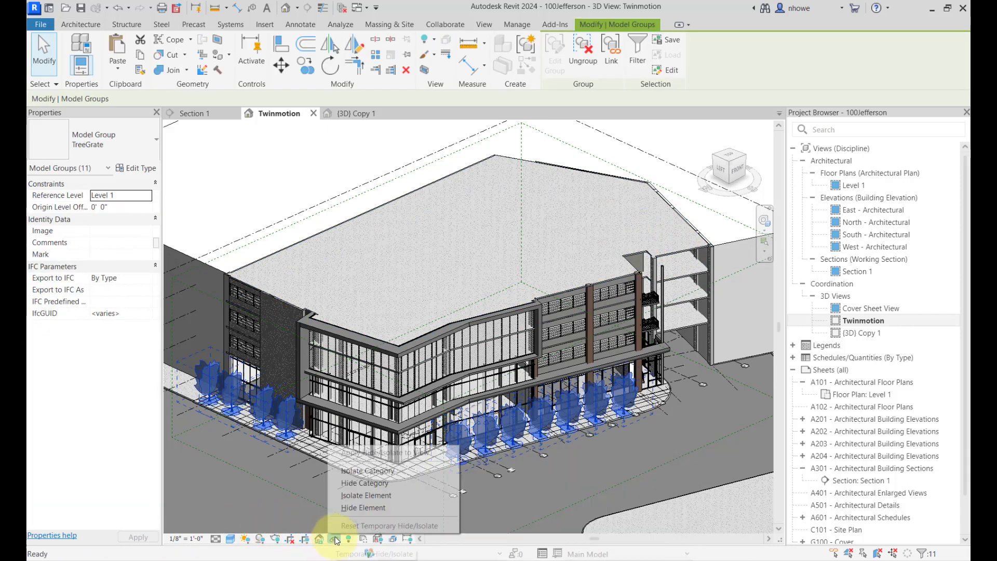
left_click(355, 513)
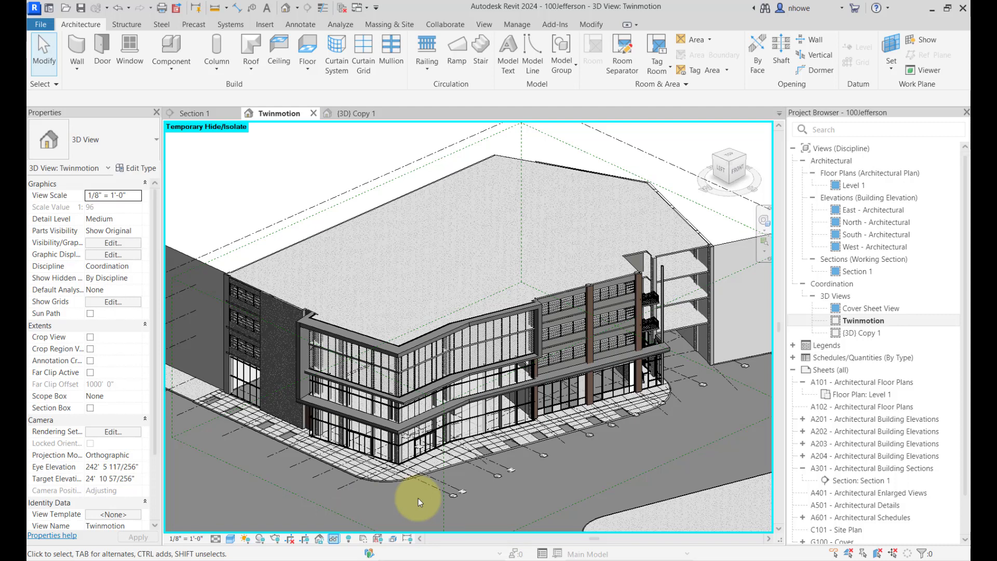
Inspect the sidewalk slab where the tree grates were hidden and reset the temporary hide.
scroll(486, 454, "up", 5)
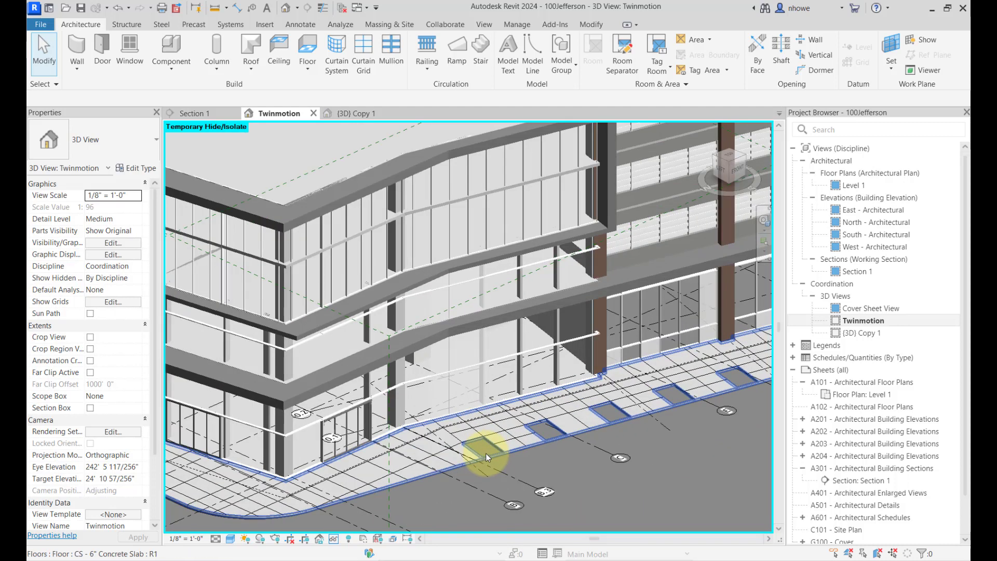
scroll(486, 453, "down", 8)
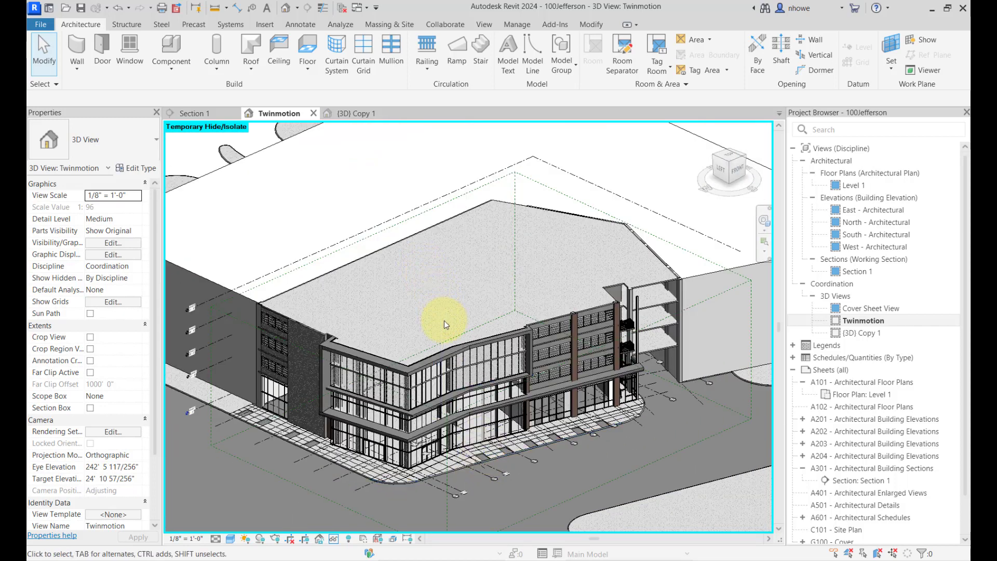
scroll(501, 447, "up", 3)
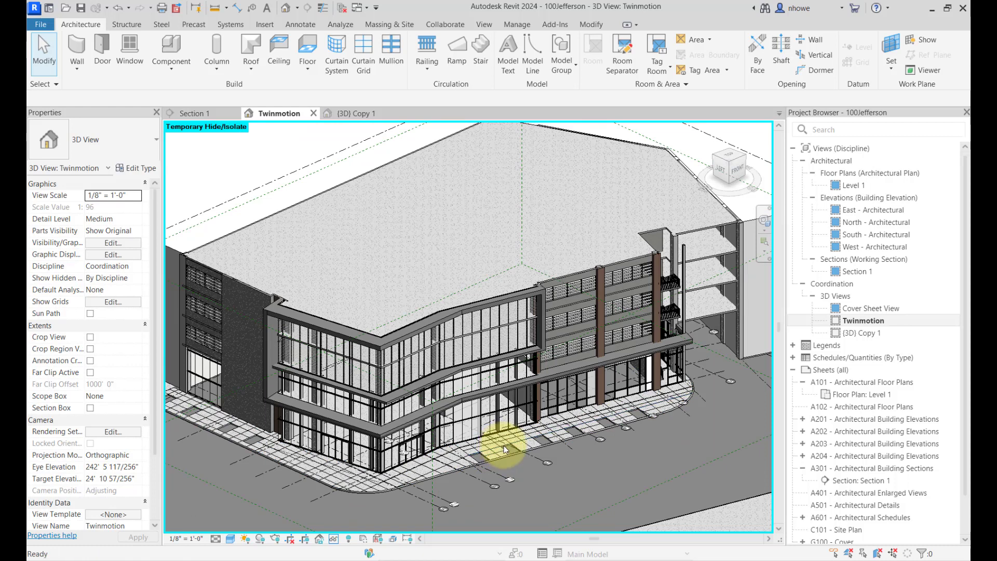
key("h")
key("r")
Open the TreeGrate group nearest the building's glazed corner on the front sidewalk for editing.
scroll(467, 457, "up", 3)
left_click(453, 450)
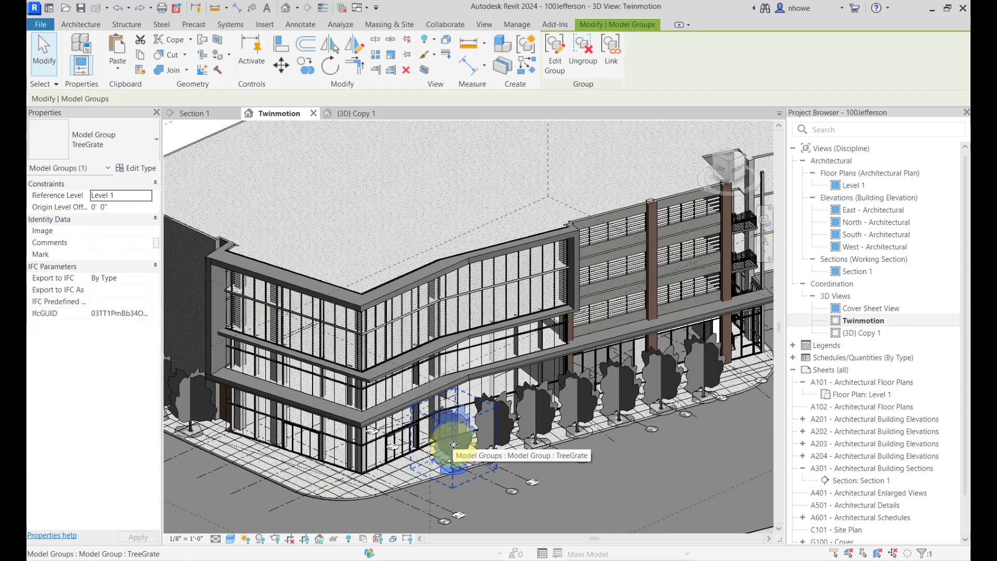
left_click(546, 66)
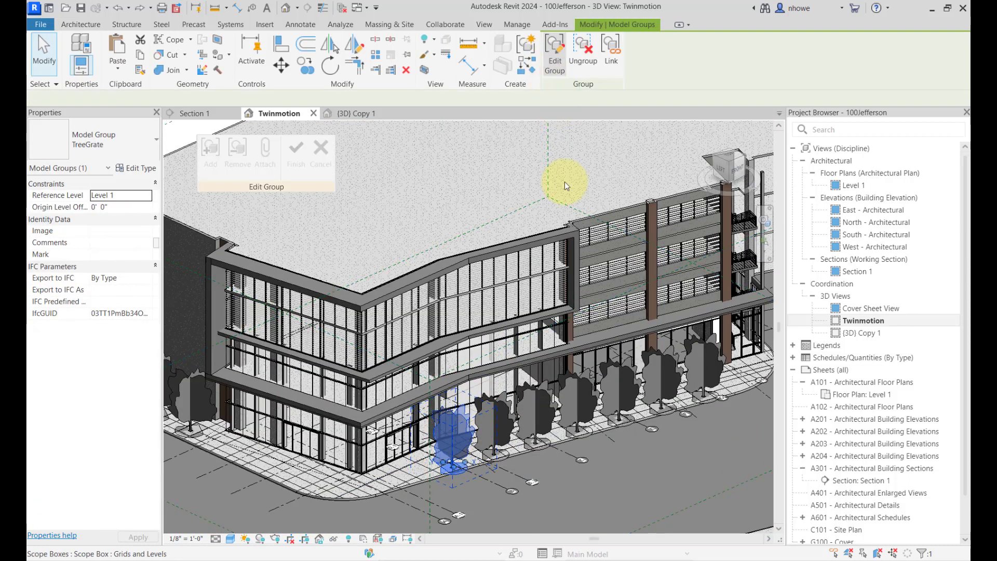
Hide the group's American Beech tree element in the view and finish editing the group.
left_click(455, 465)
scroll(455, 465, "up", 2)
scroll(454, 465, "up", 1)
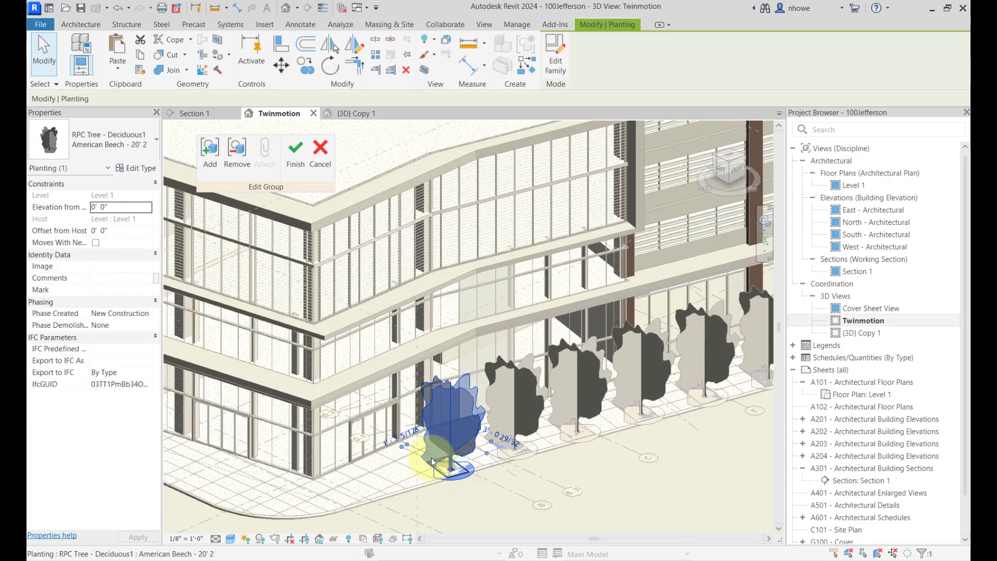
scroll(465, 437, "down", 2)
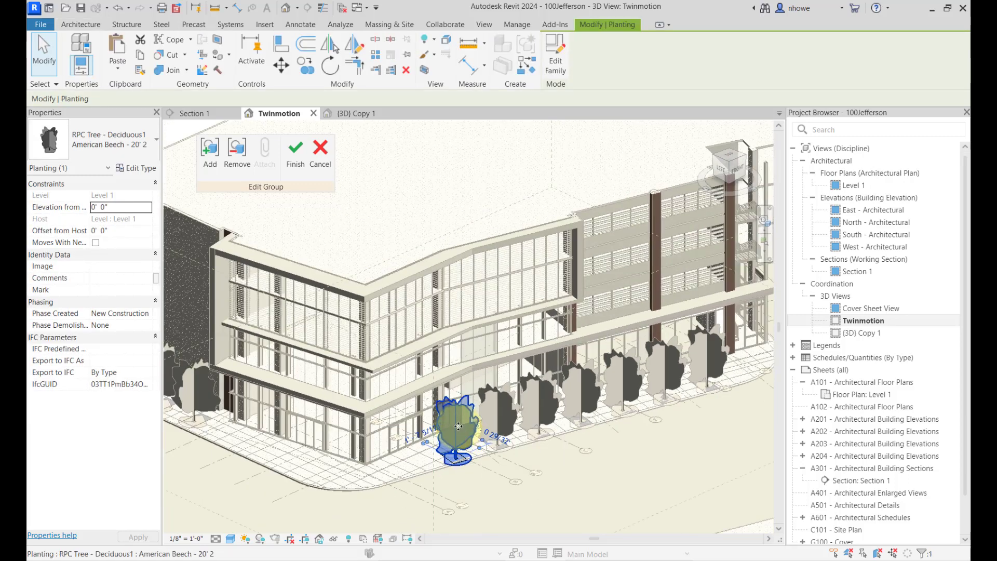
right_click(459, 427)
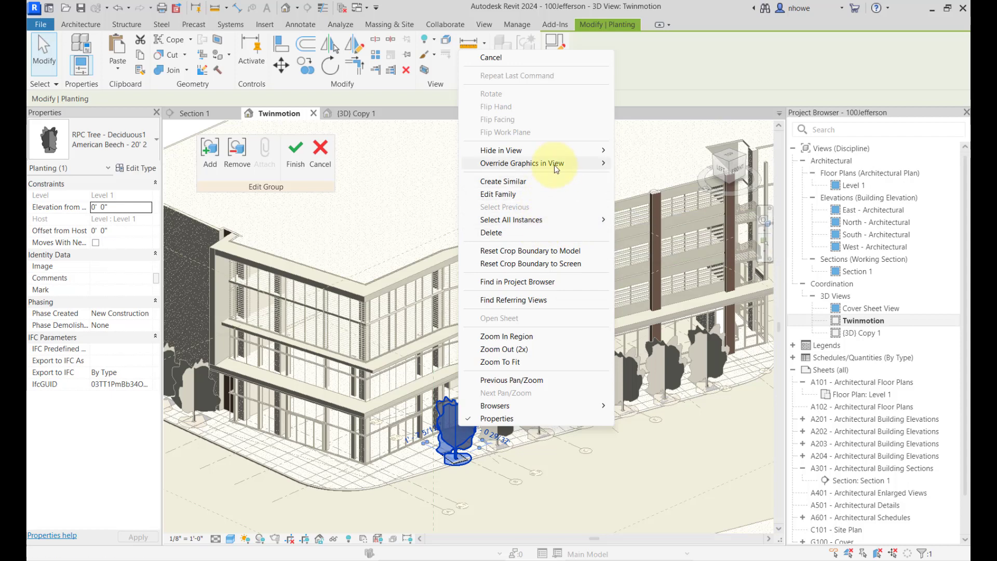
left_click(534, 194)
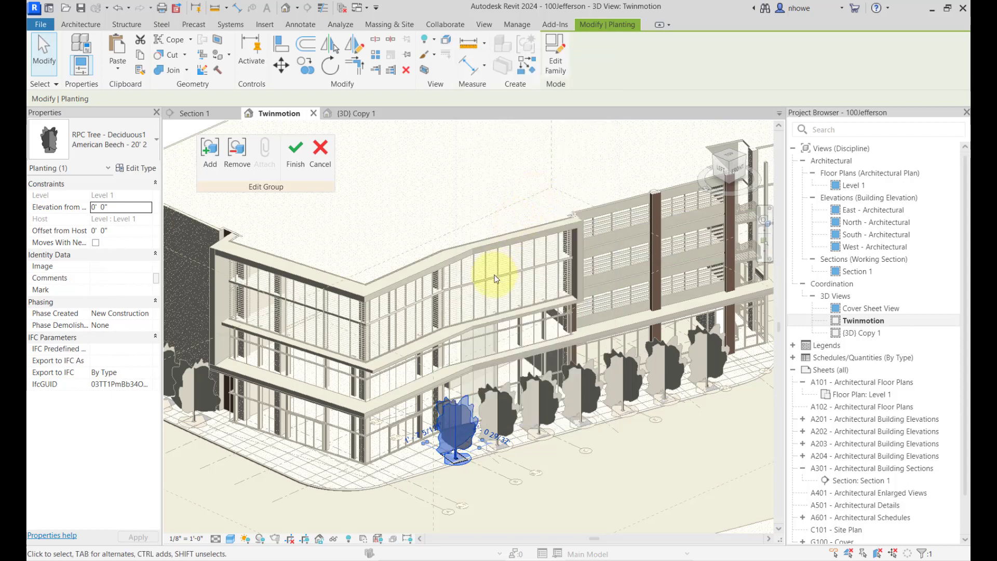
right_click(454, 409)
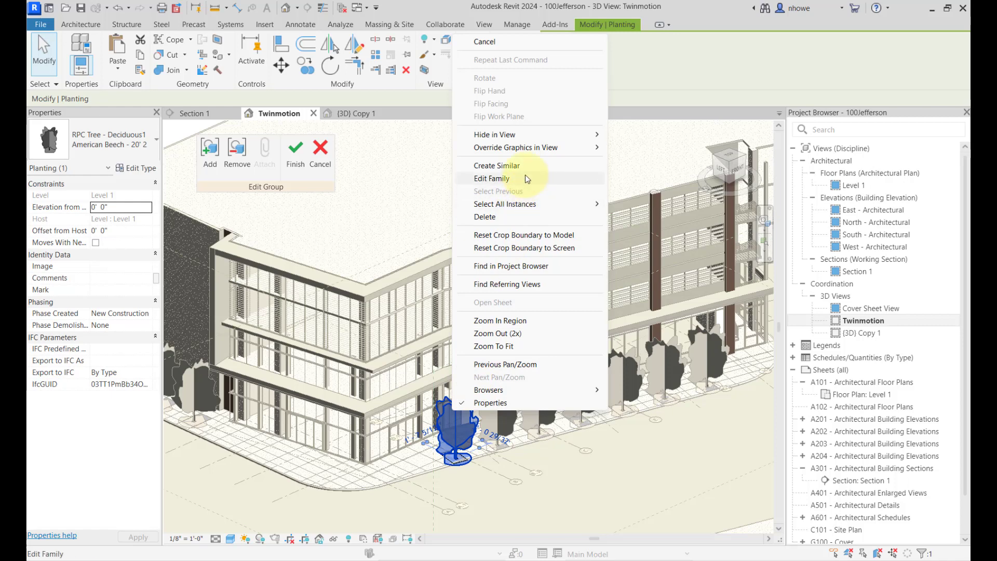
mouse_move(516, 134)
left_click(631, 136)
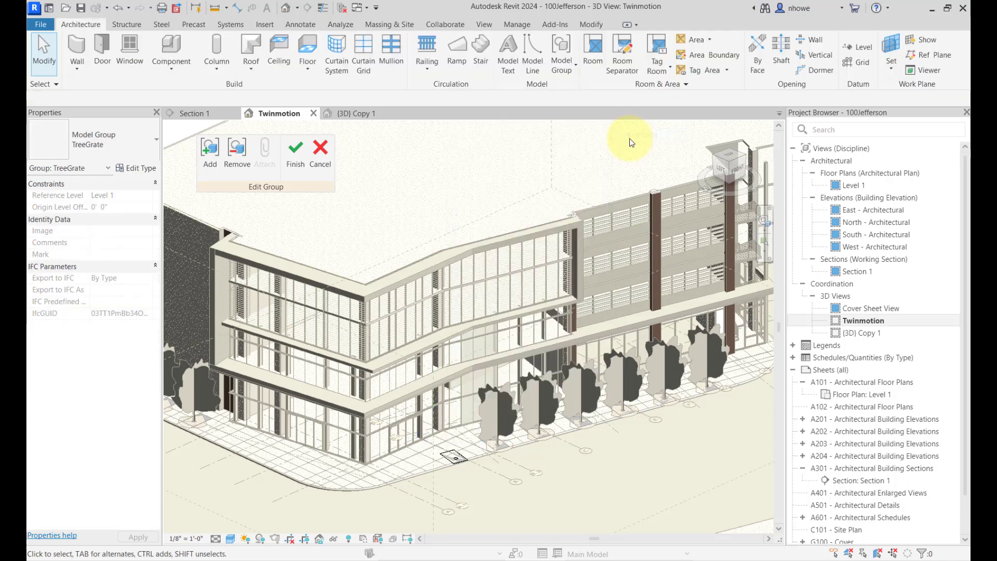
left_click(297, 156)
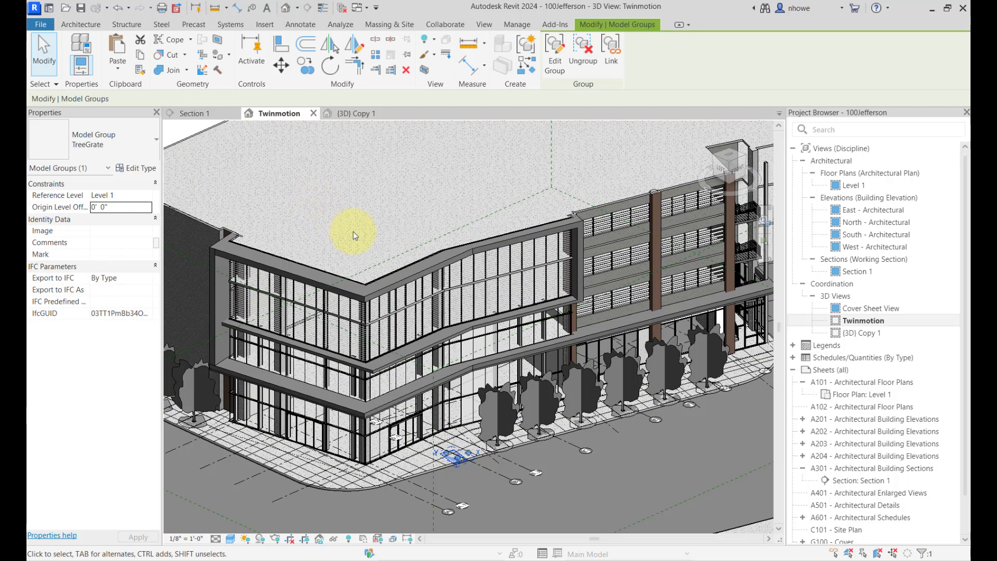
Reopen the TreeGrate group for editing, undo the hiding of its tree, and cancel the group edit.
double_click(486, 443)
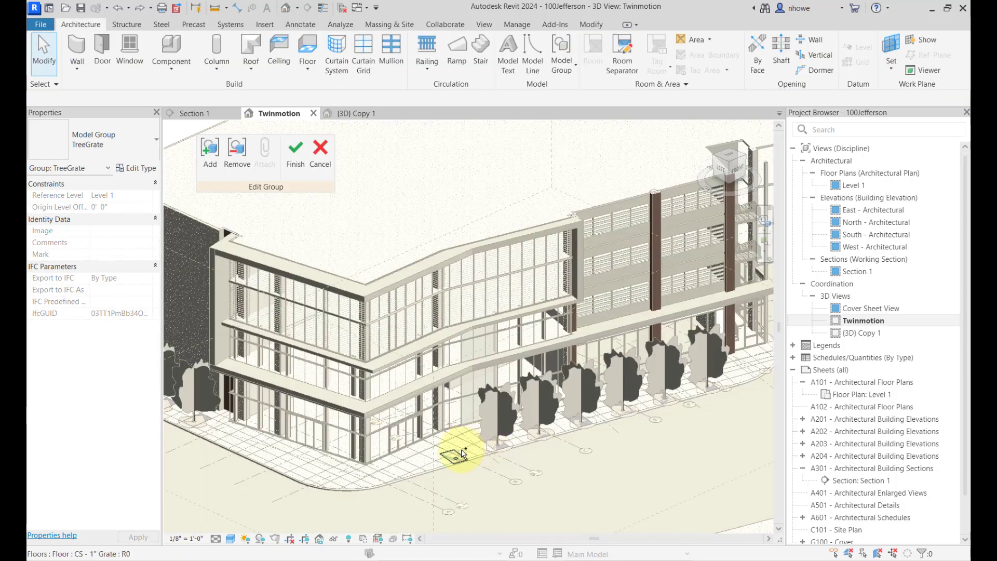
left_click(467, 443)
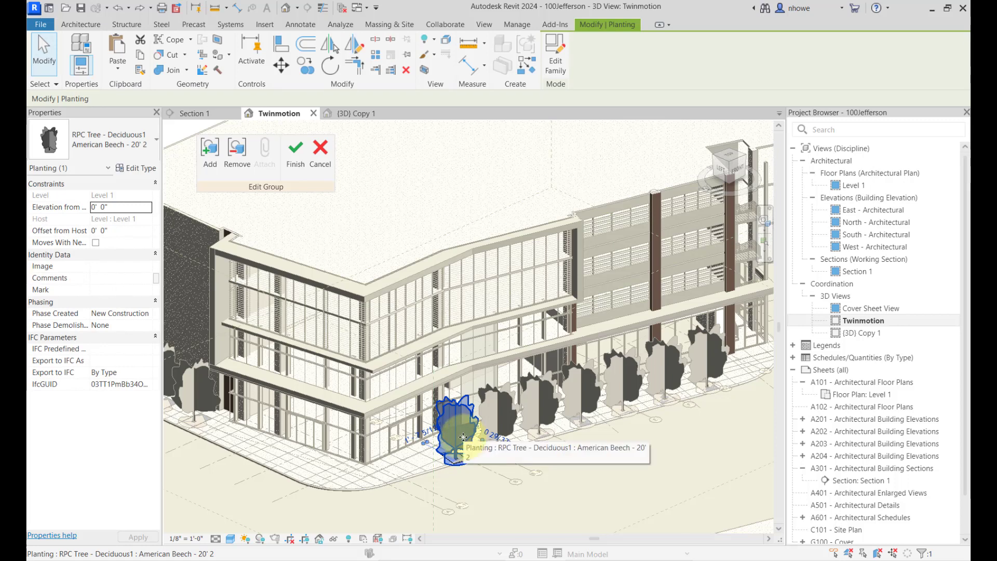
right_click(463, 437)
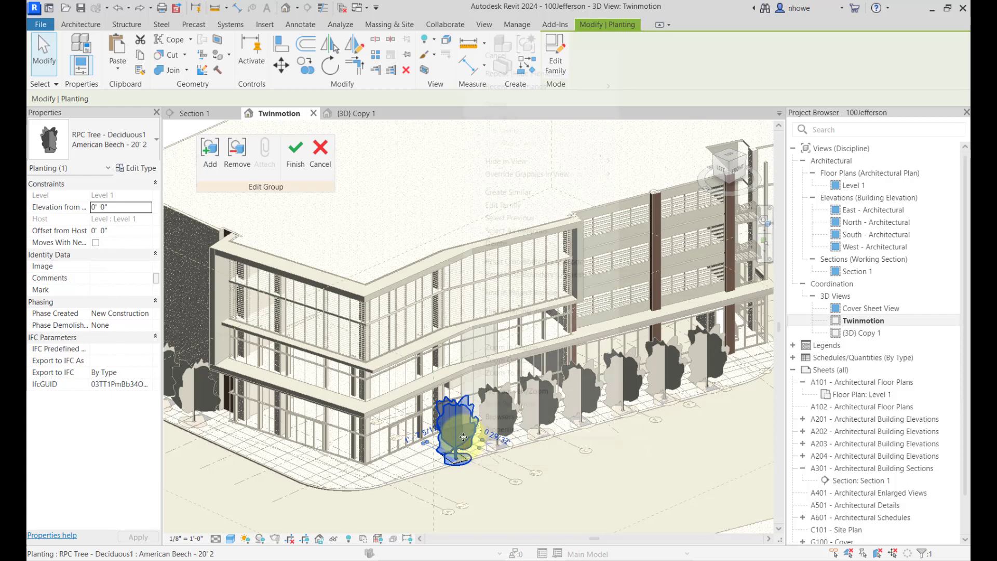
left_click(488, 479)
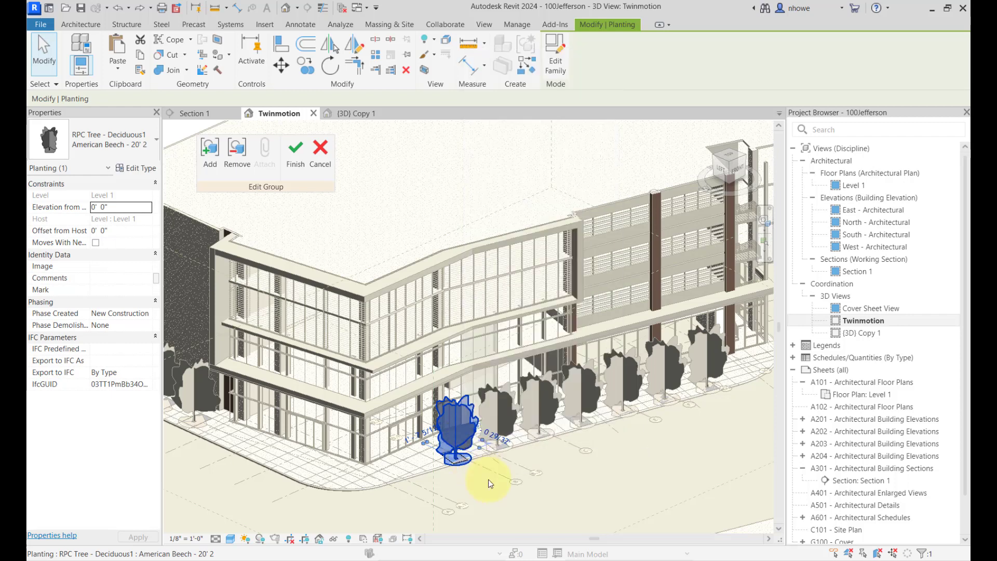
right_click(462, 406)
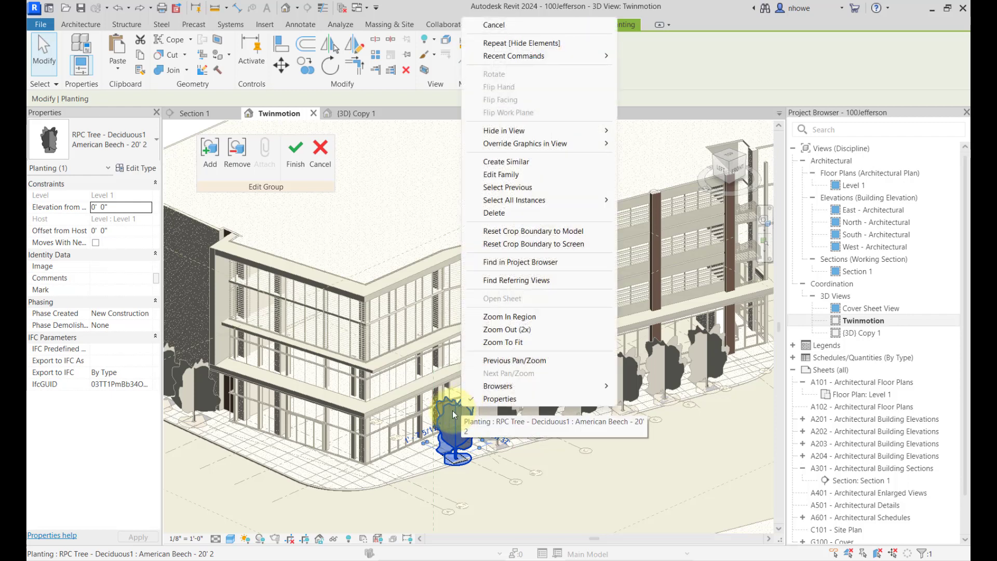
left_click(460, 400)
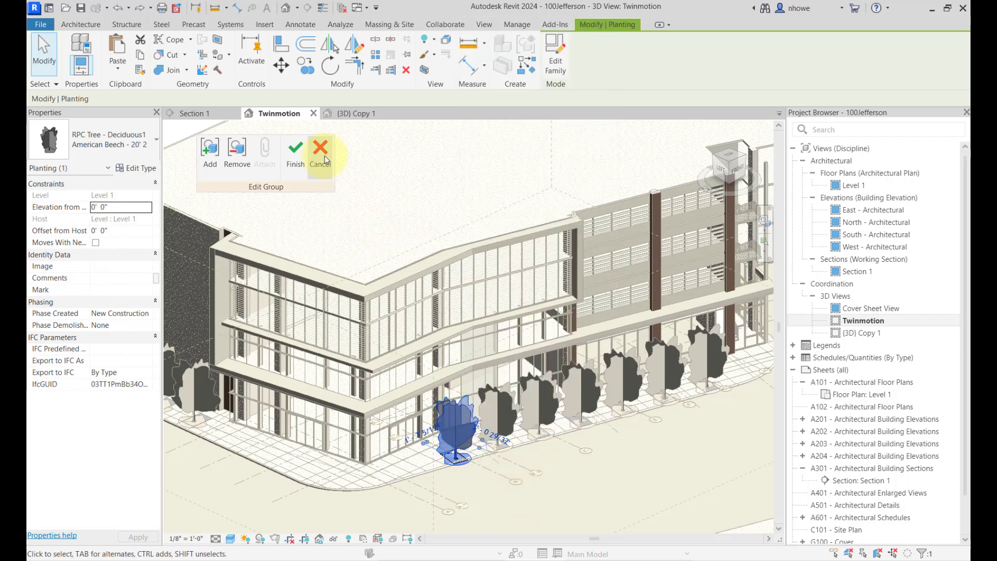
left_click(320, 154)
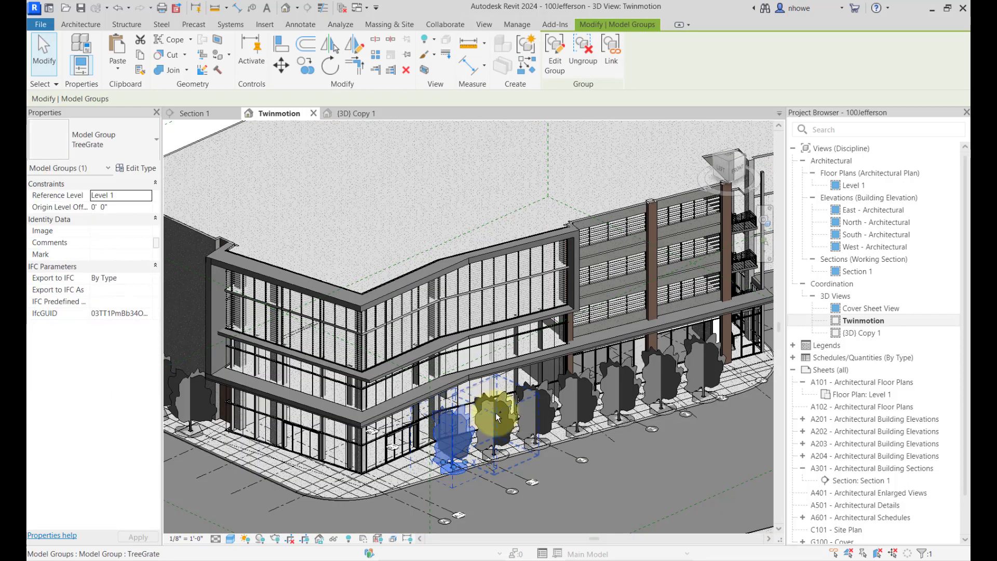
Select all TreeGrate groups in the model, ungroup them, and clear the selection.
left_click(497, 417, "ctrl")
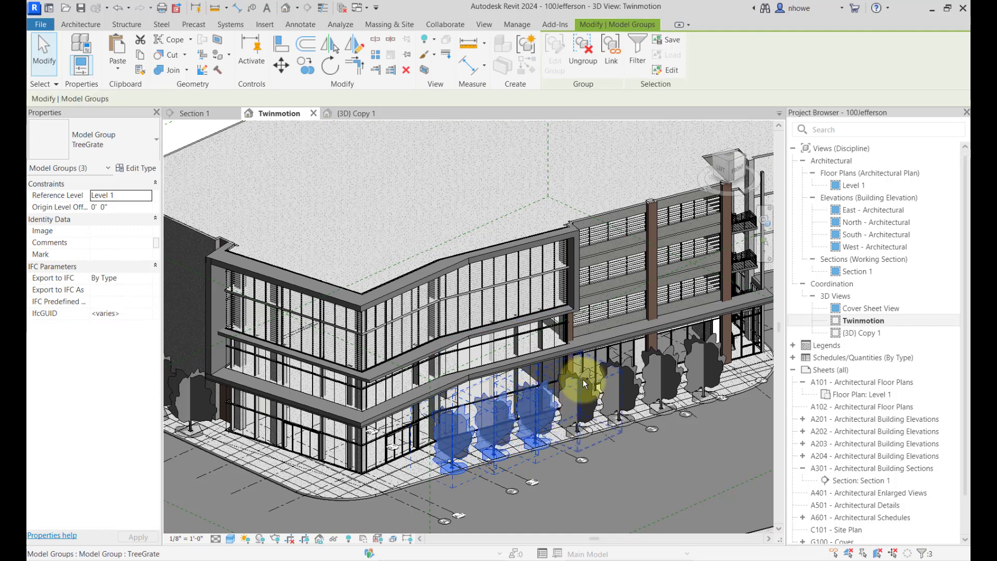
left_click(579, 395, "ctrl")
right_click(580, 395)
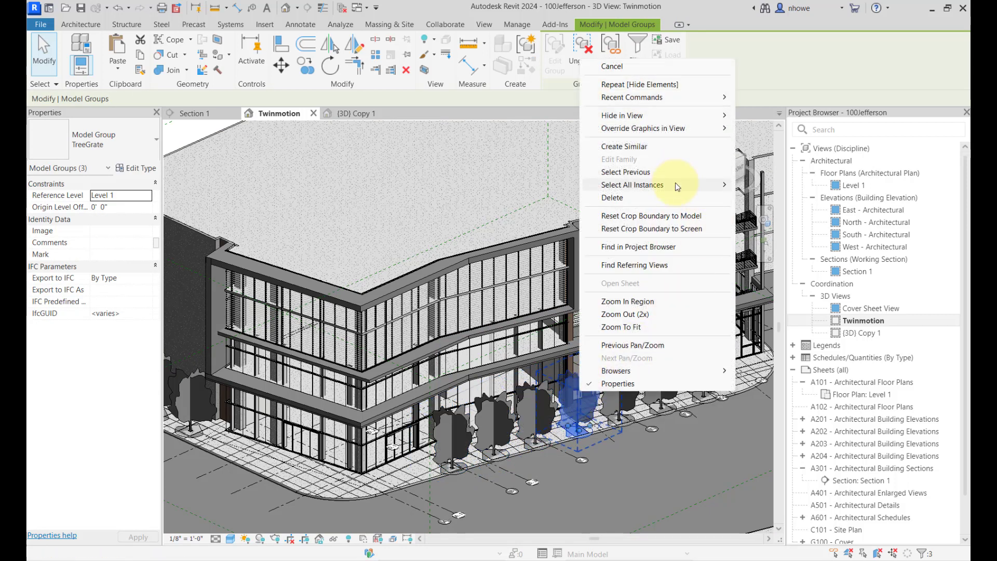
mouse_move(676, 185)
left_click(775, 197)
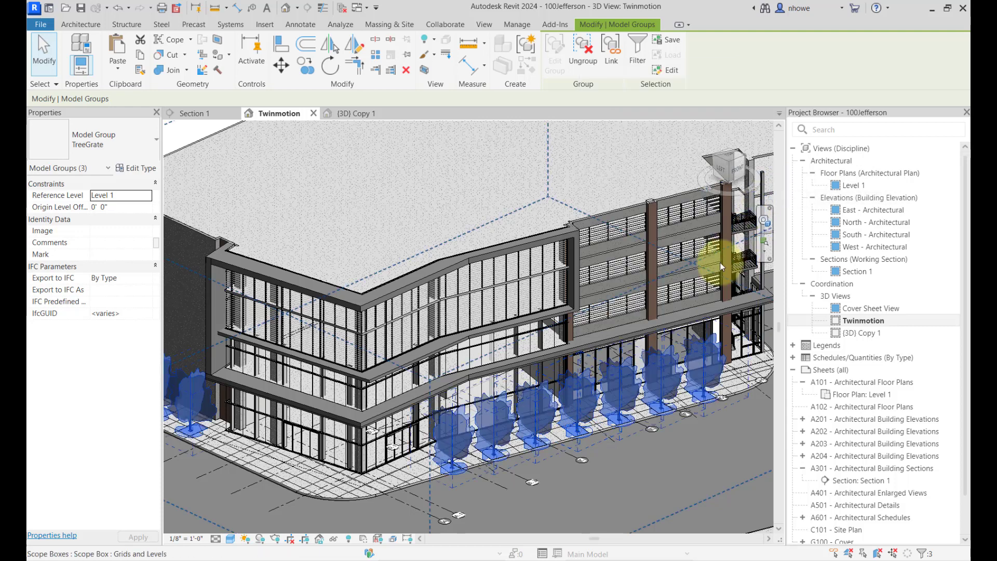
left_click(586, 59)
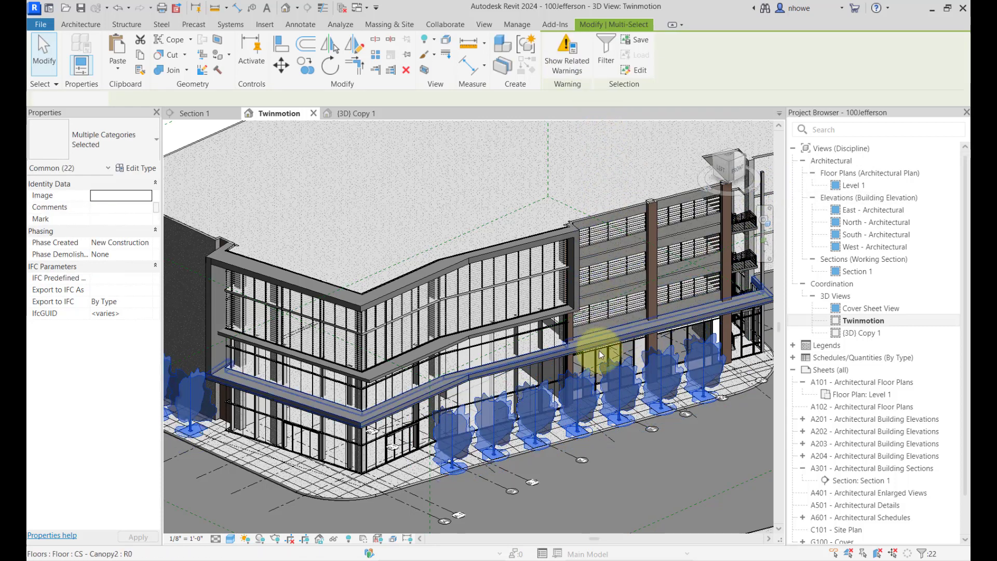
left_click(586, 470)
Select every American Beech tree instance in the entire project and temporarily hide those elements in the view.
left_click(548, 415)
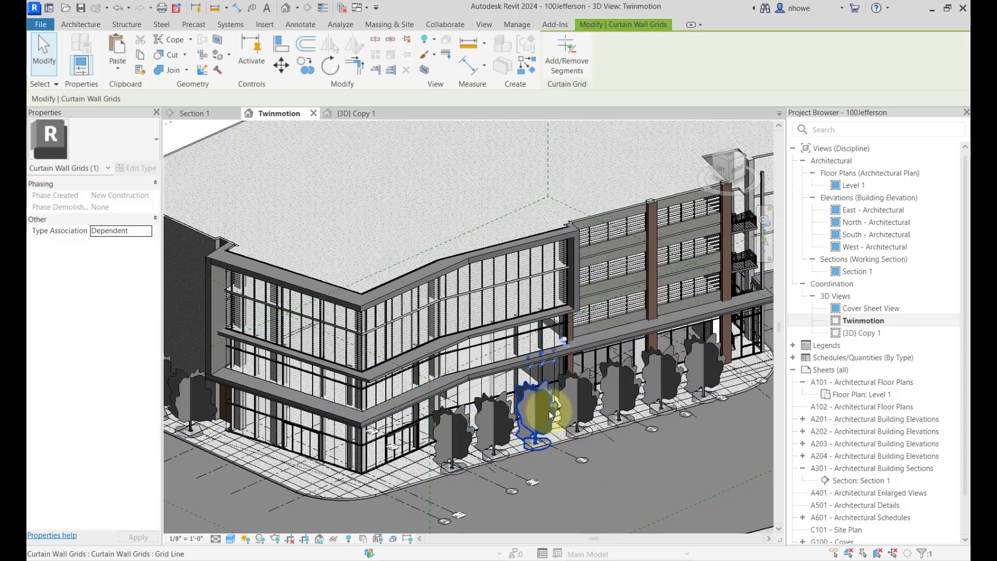
right_click(550, 413)
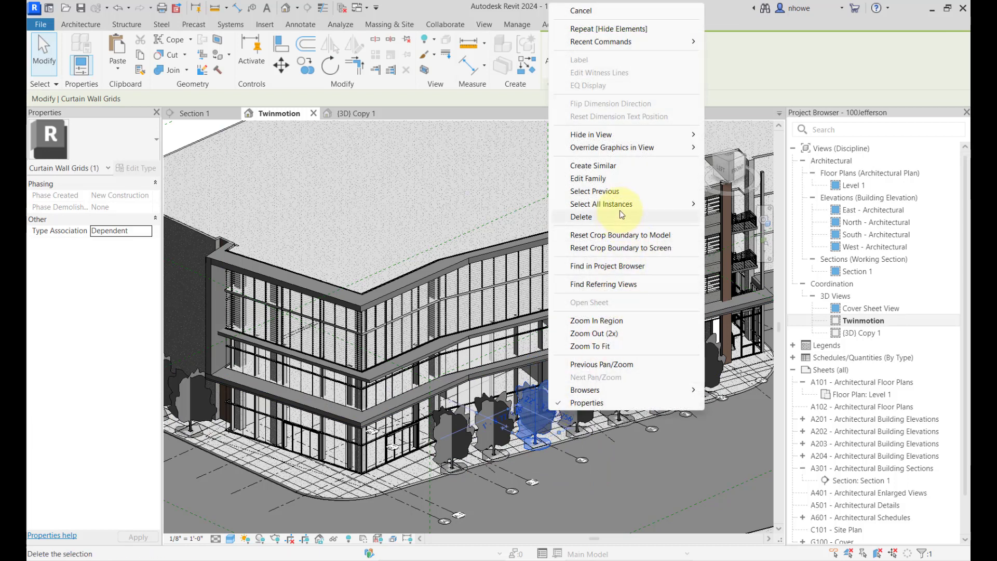
mouse_move(626, 207)
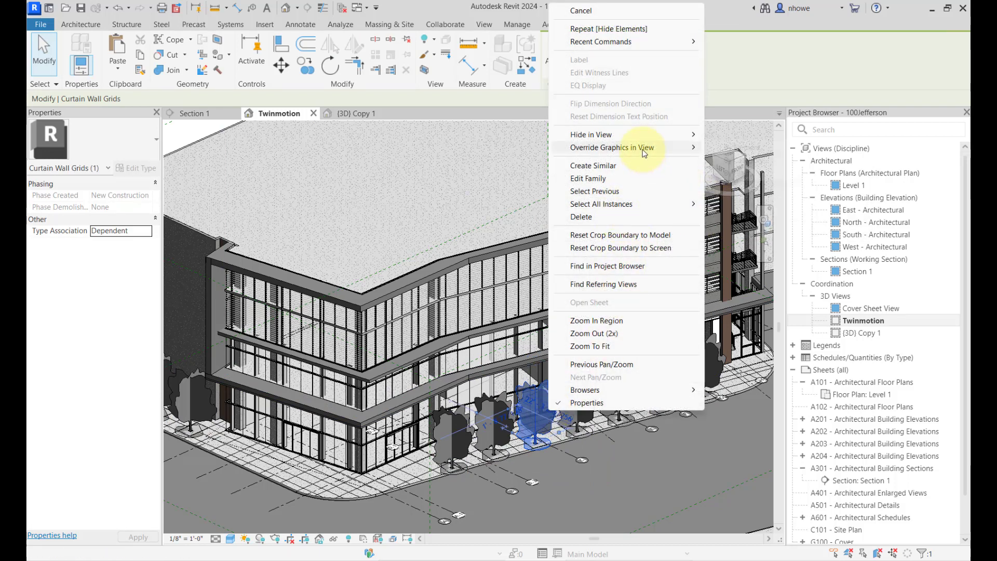
mouse_move(641, 154)
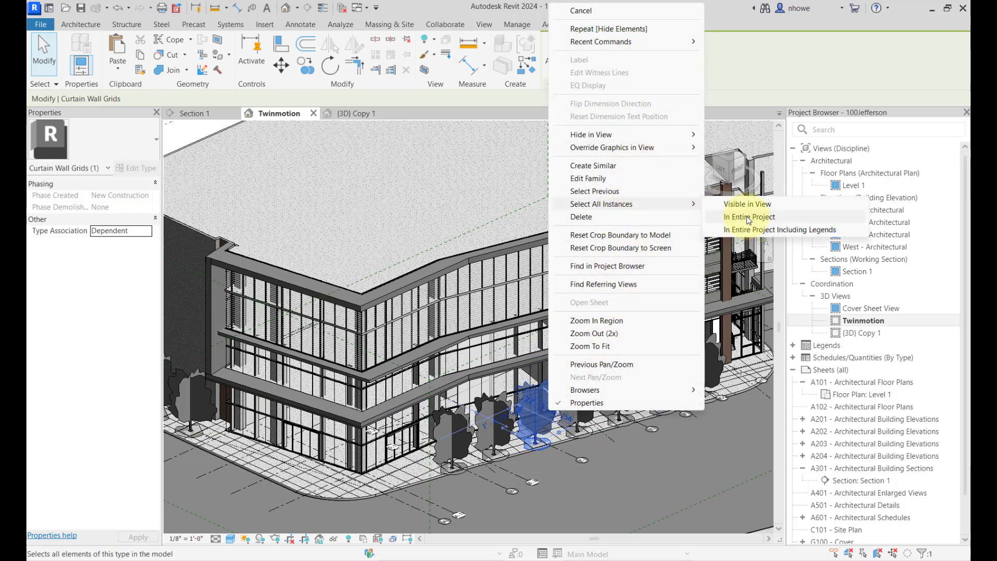
left_click(748, 218)
scroll(655, 402, "down", 2)
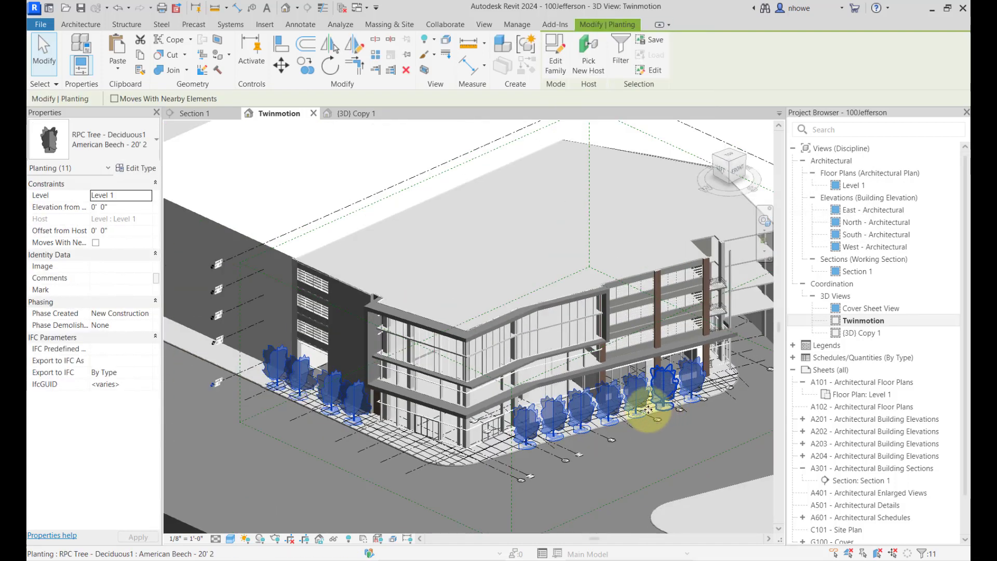
left_click(334, 538)
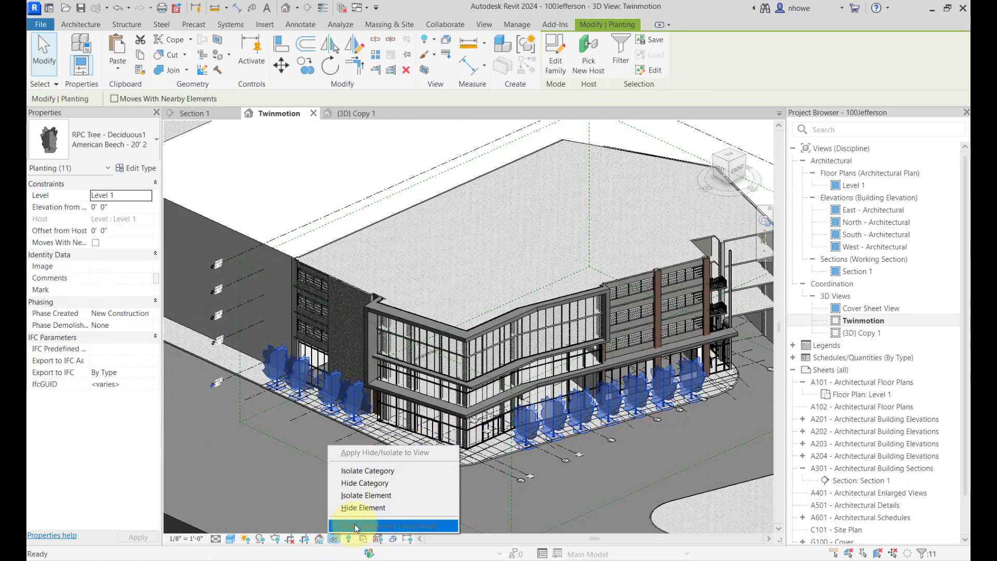
left_click(378, 507)
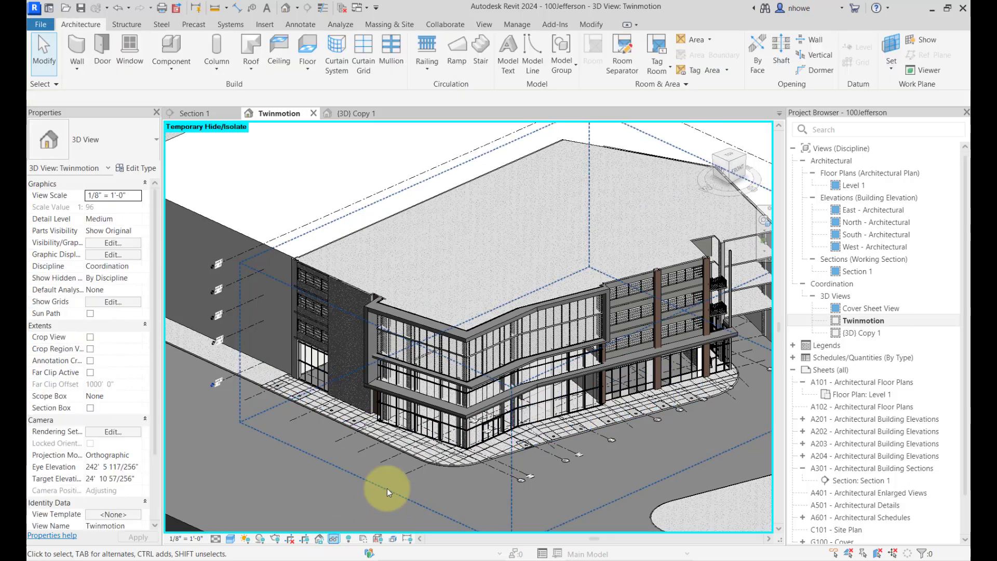
scroll(563, 440, "down", 4)
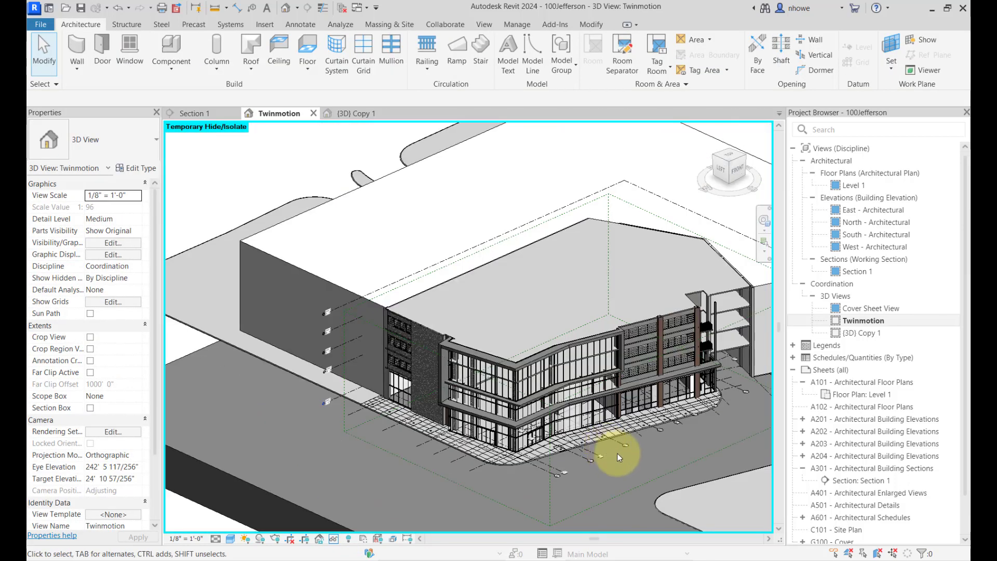
scroll(616, 430, "down", 1)
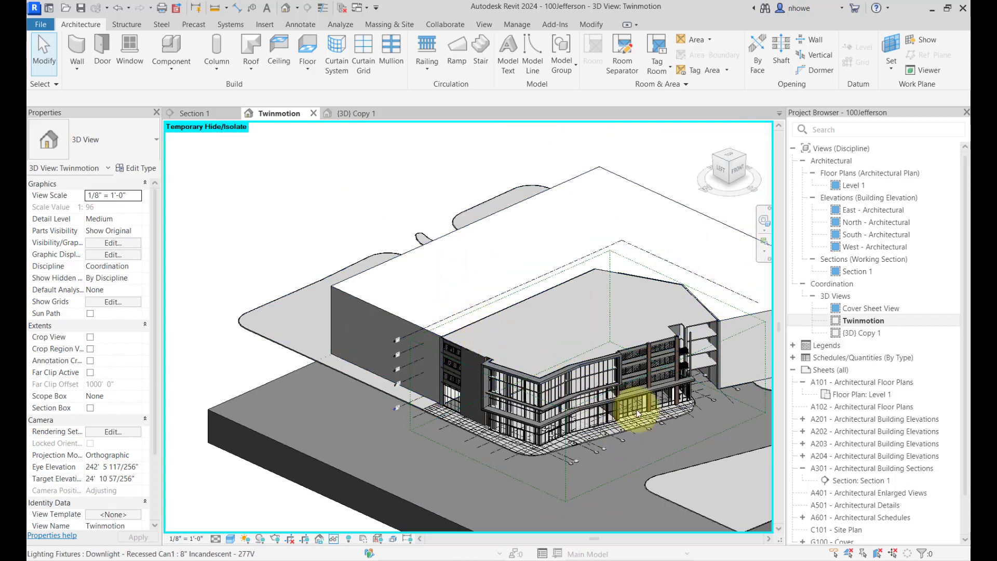
scroll(683, 419, "up", 1)
scroll(683, 419, "up", 1)
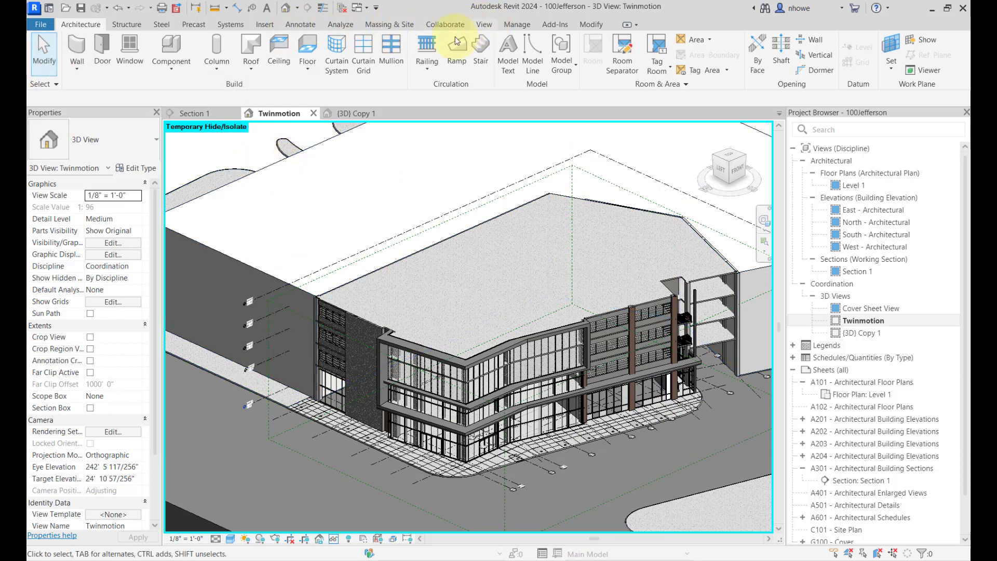
Start a Datasmith export of the Twinmotion 3D view and shorten its file name to 100Jefferson.
left_click(484, 25)
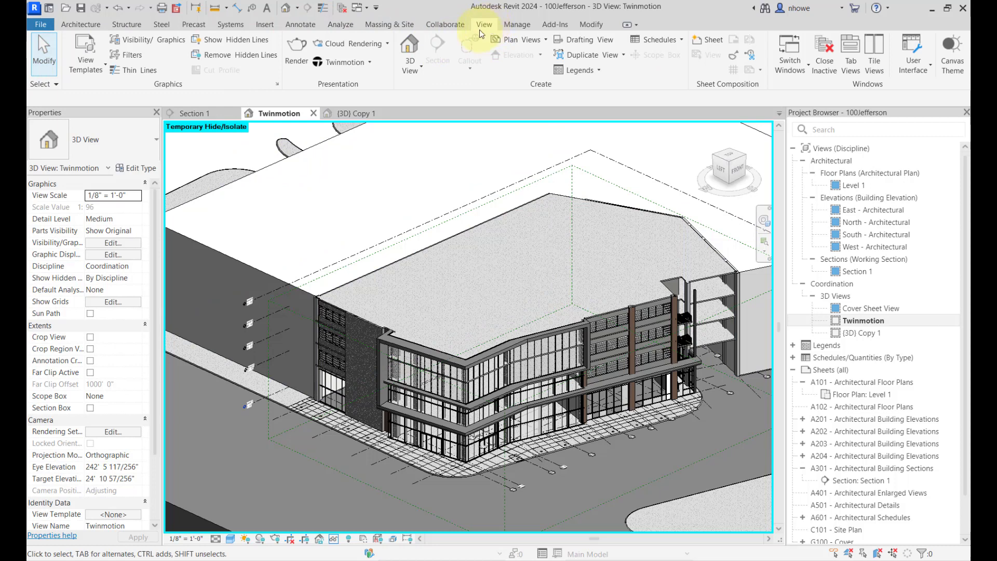
left_click(372, 64)
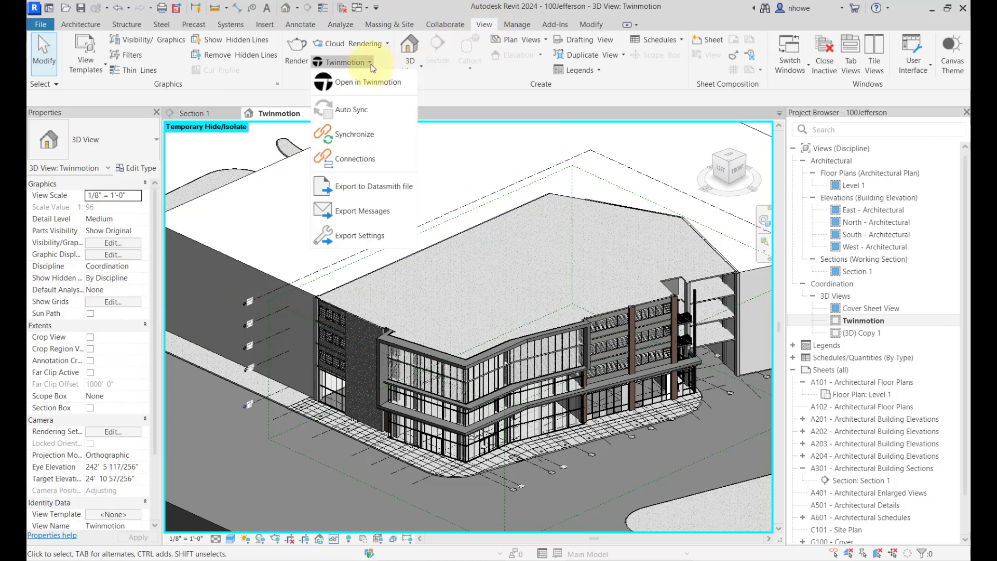
left_click(362, 188)
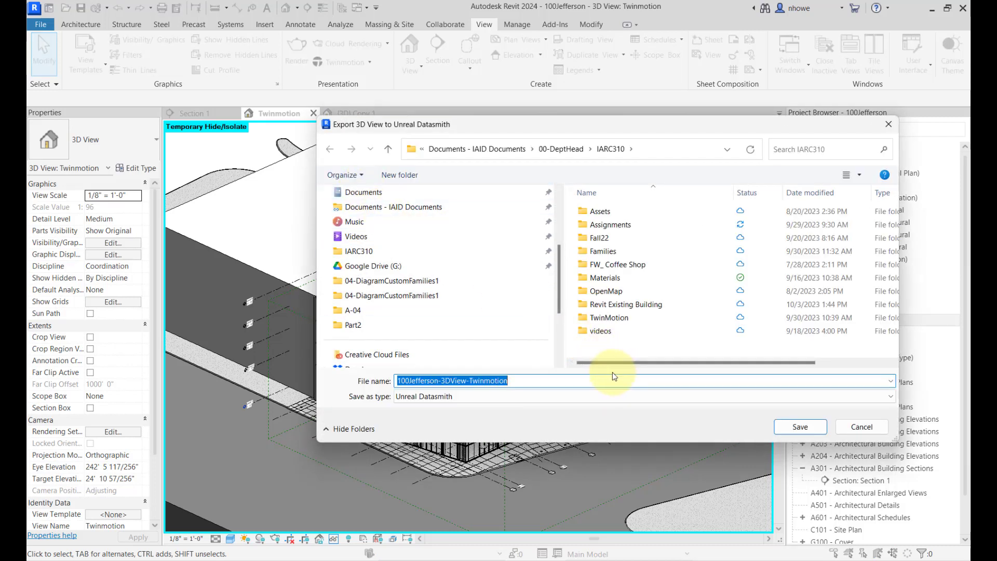
left_click(612, 321)
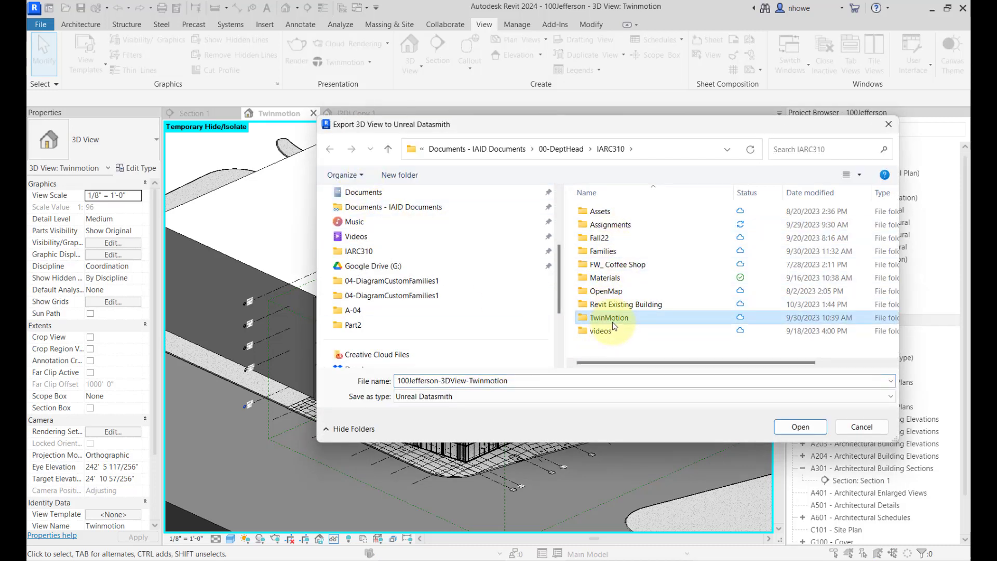
left_click(520, 380)
left_click_drag(441, 380, 560, 371)
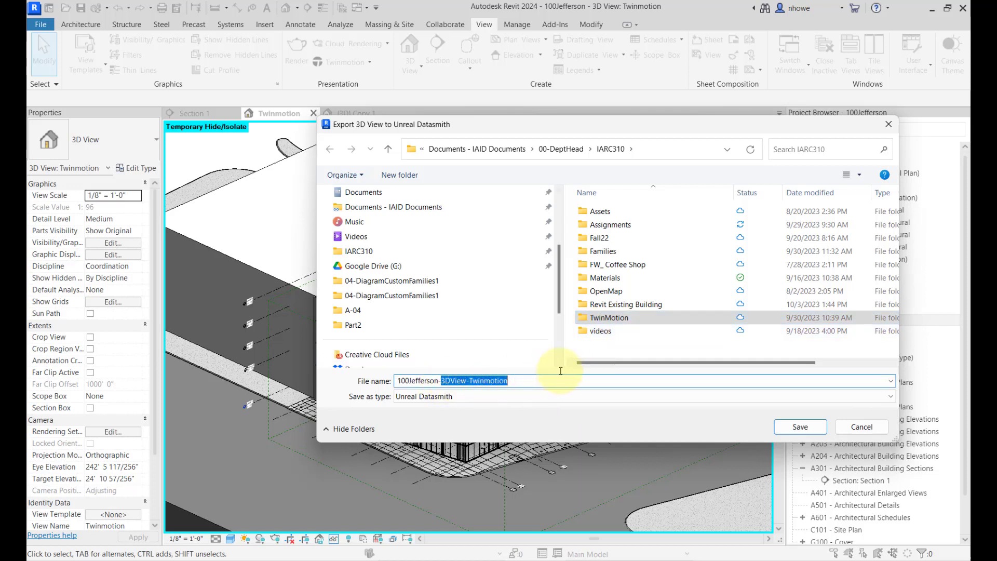
key("BackSpace")
key("BackSpace")
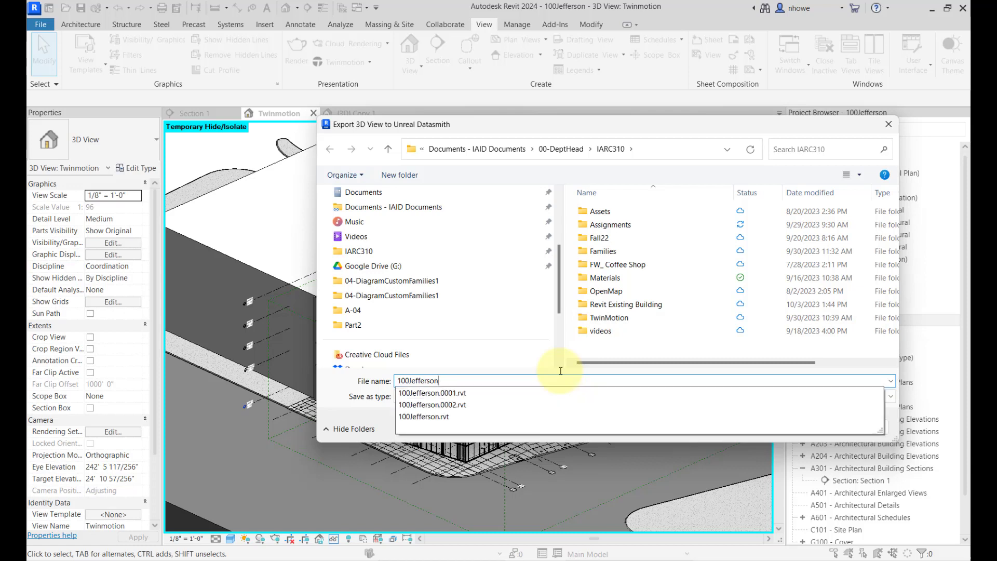
Save the Datasmith export in the TwinMotion folder inside IARC310.
left_click(508, 354)
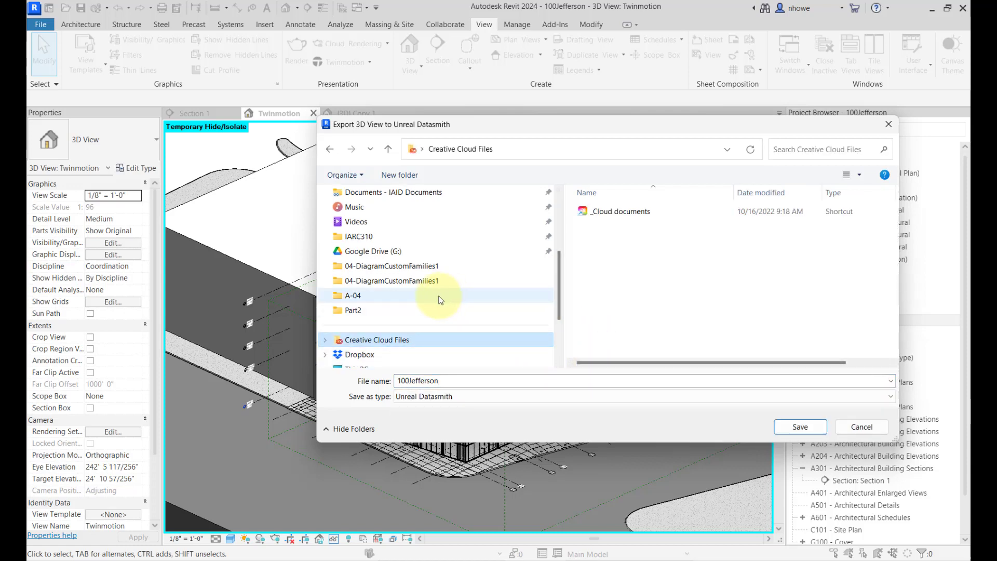
left_click(329, 149)
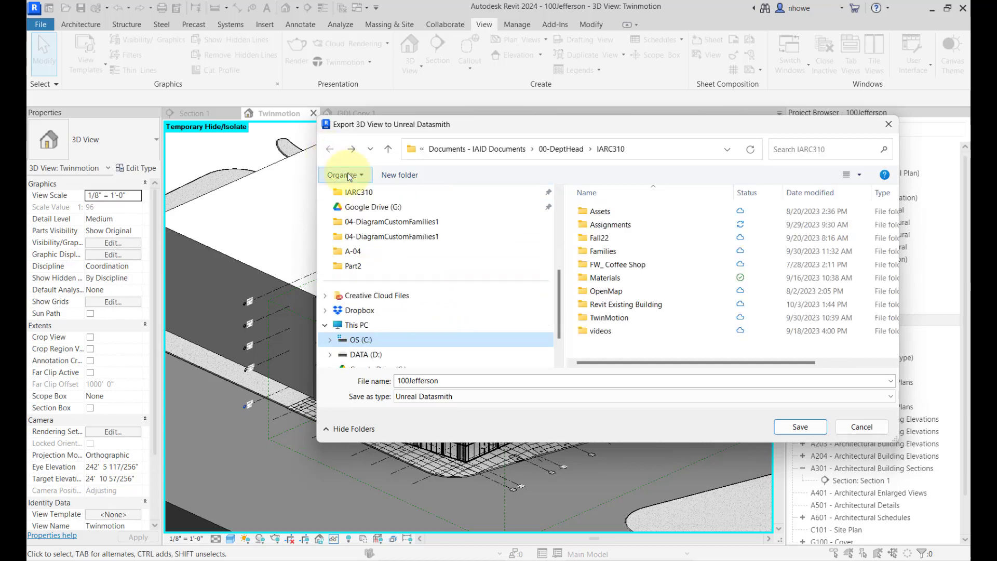
double_click(609, 318)
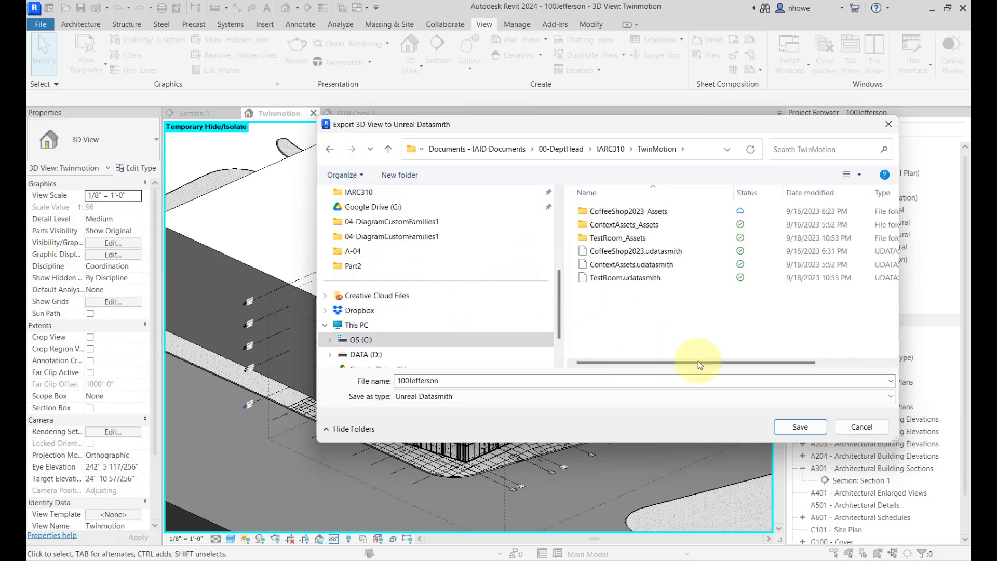
left_click(800, 427)
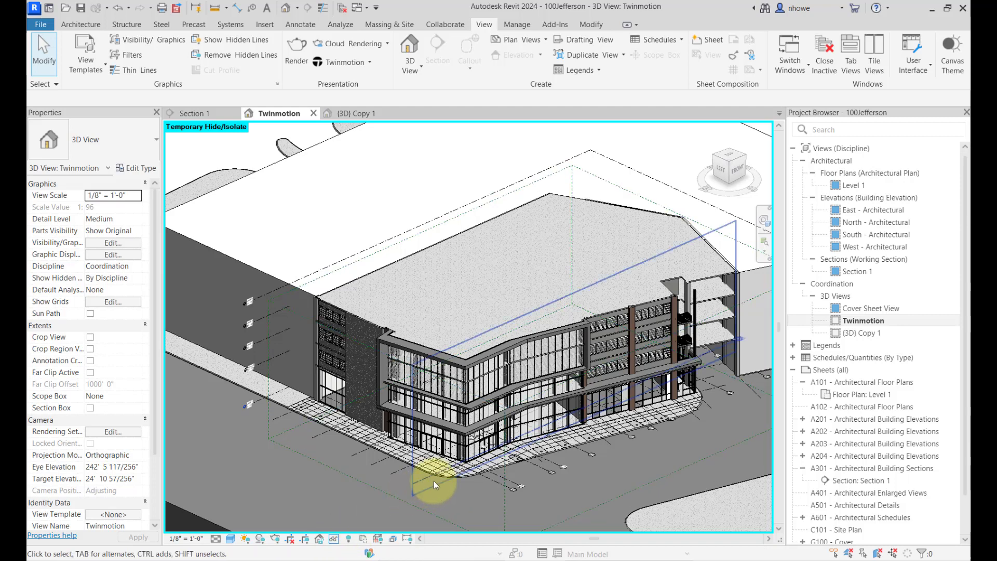
Undo the temporary hide of the trees, select all American Beech instances, and temporarily isolate those elements in the view.
key("ctrl+z")
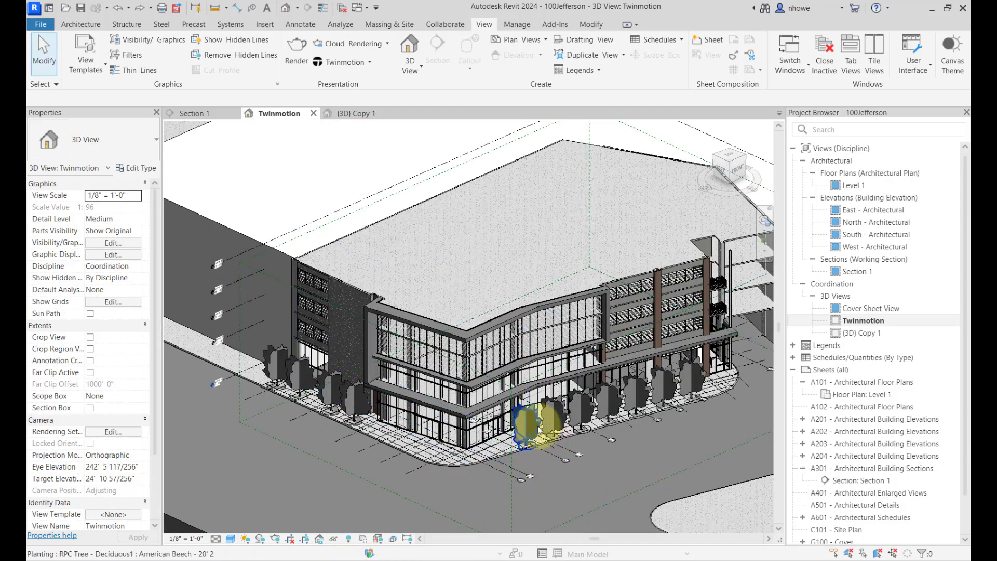
left_click(543, 423)
right_click(543, 423)
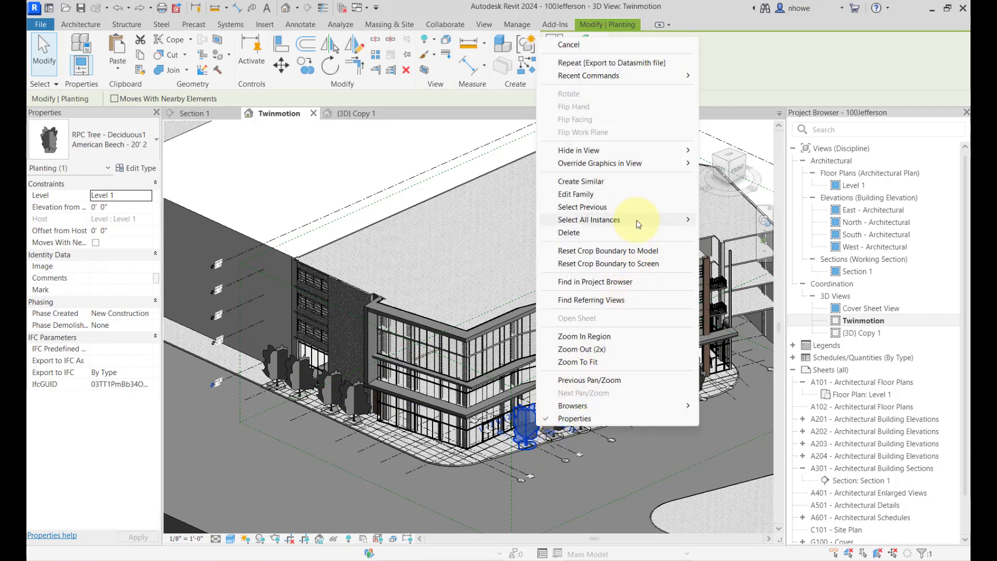
mouse_move(639, 224)
left_click(727, 233)
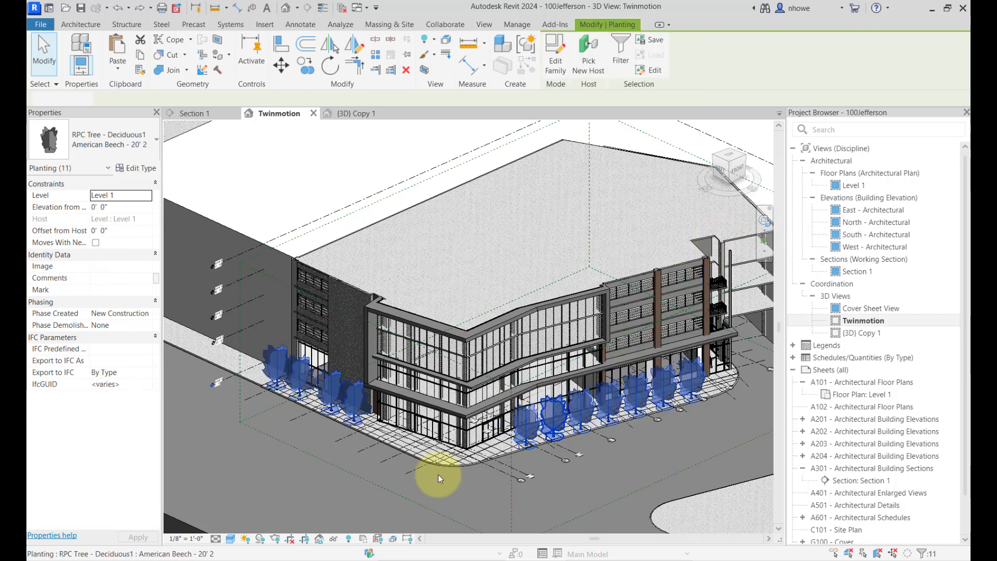
left_click(334, 540)
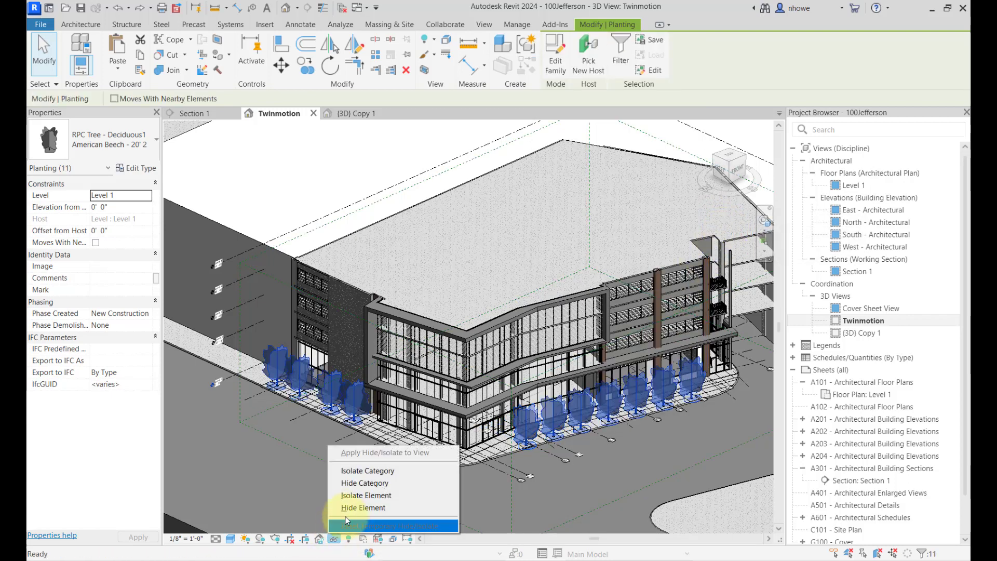
left_click(355, 496)
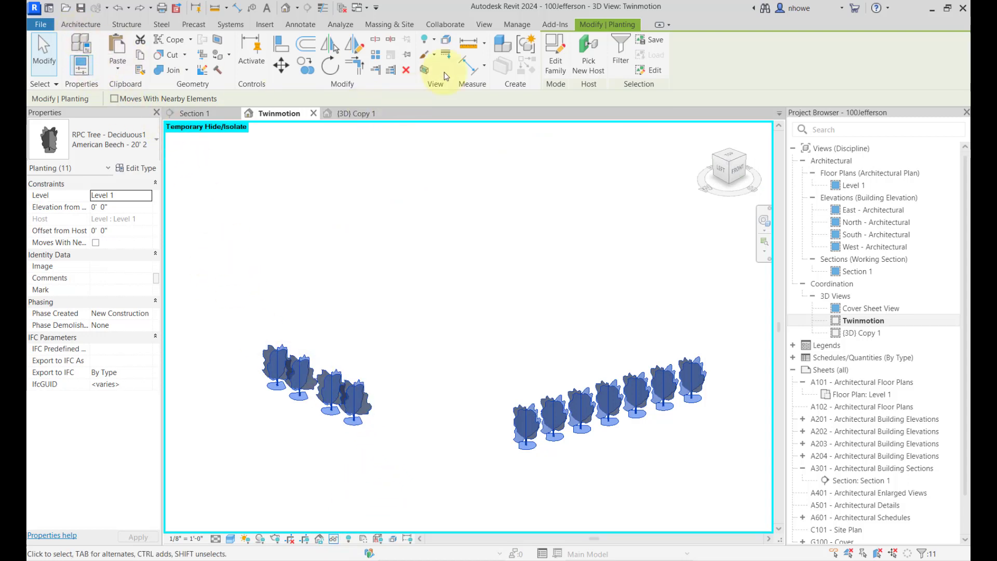
Export the isolated trees to a Datasmith file named Trees in the TwinMotion folder and clear the selection.
left_click(483, 23)
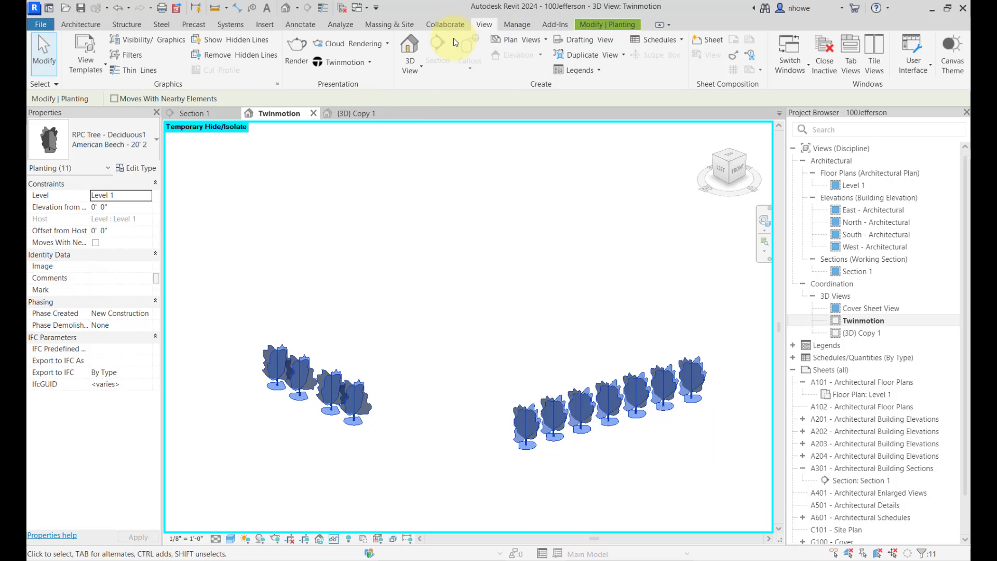
left_click(371, 63)
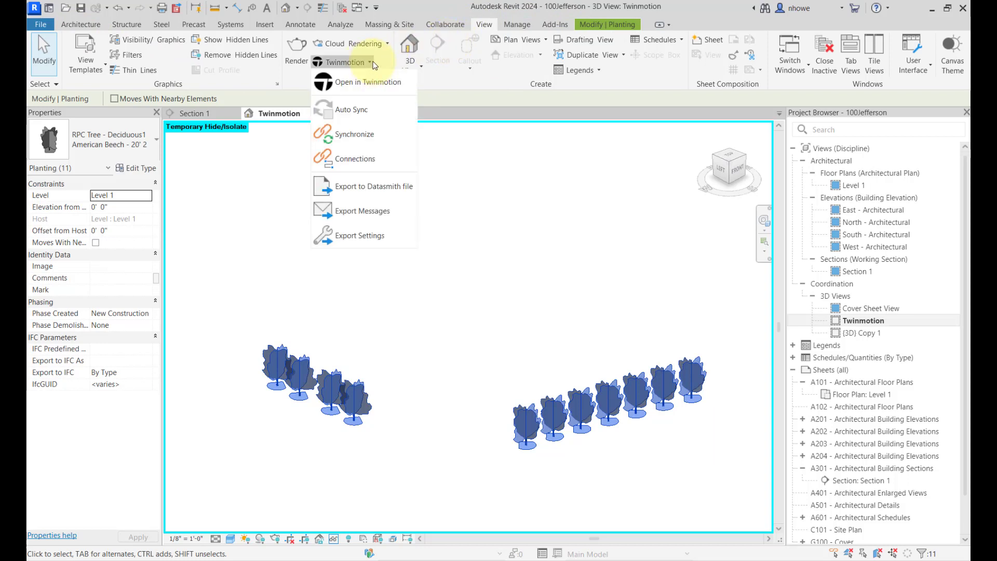
left_click(358, 187)
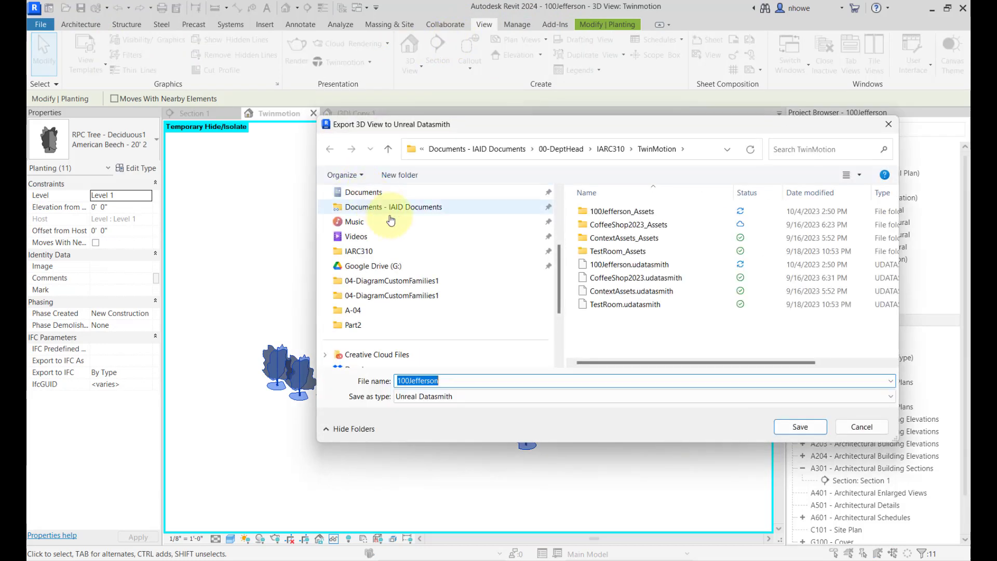
type("Trees")
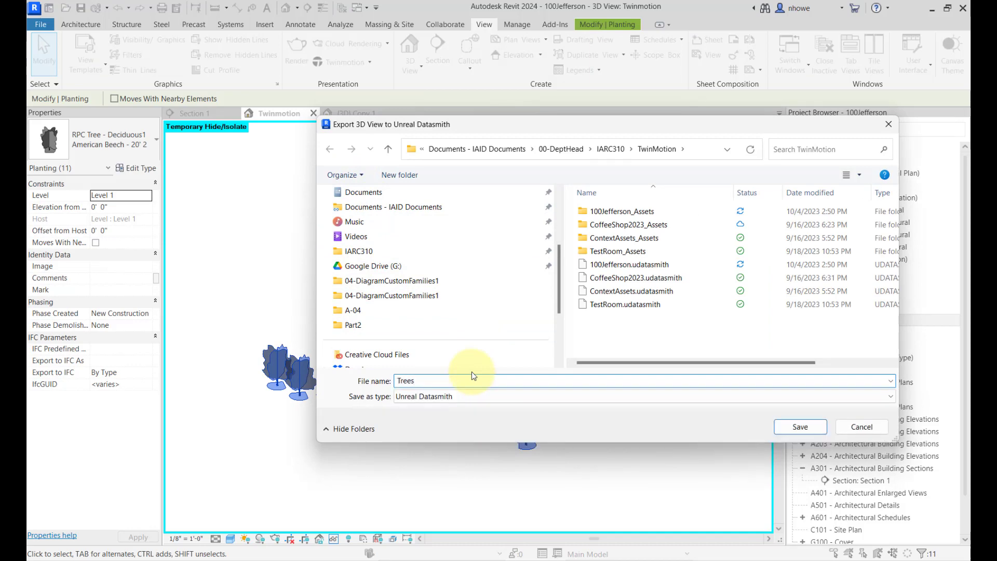
key("Return")
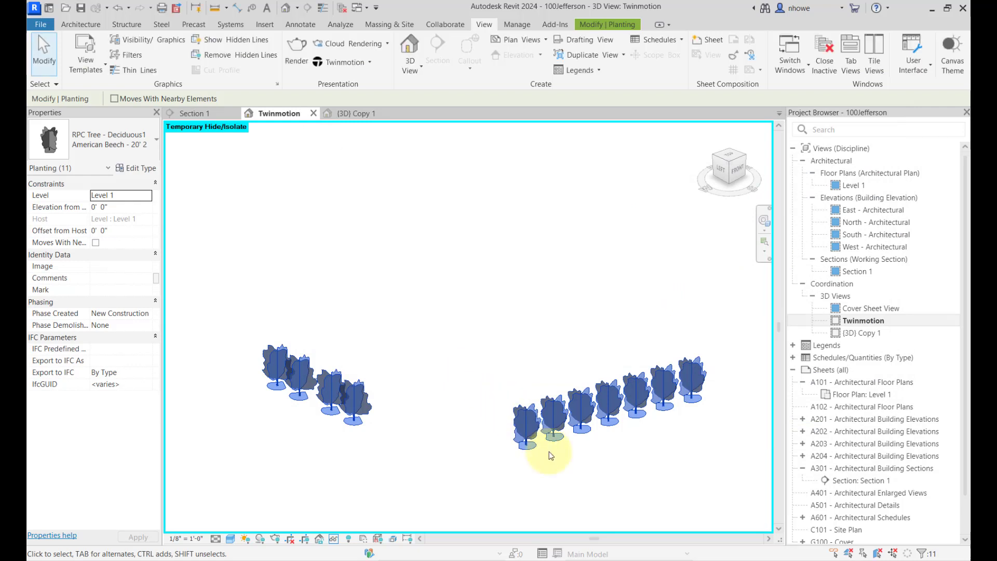
left_click(592, 464)
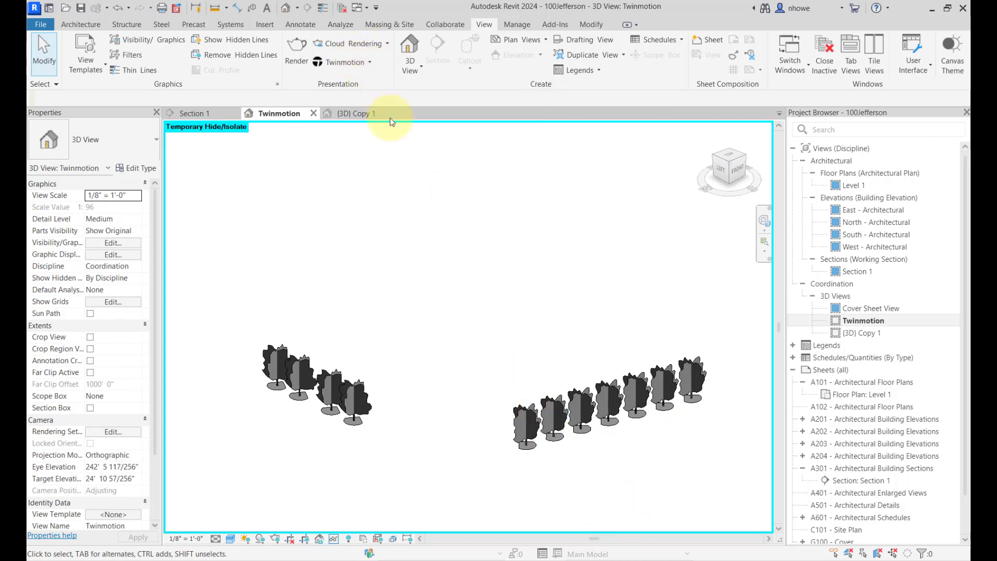
Switch to Twinmotion and choose 100Jefferson.udatasmith from the TwinMotion folder as the geometry file for import.
left_click(363, 62)
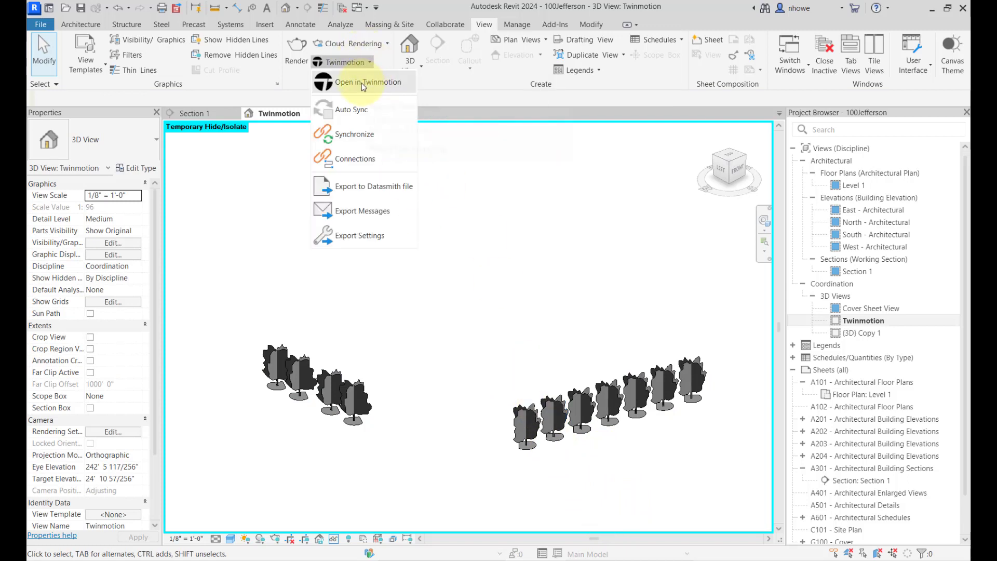
left_click(361, 83)
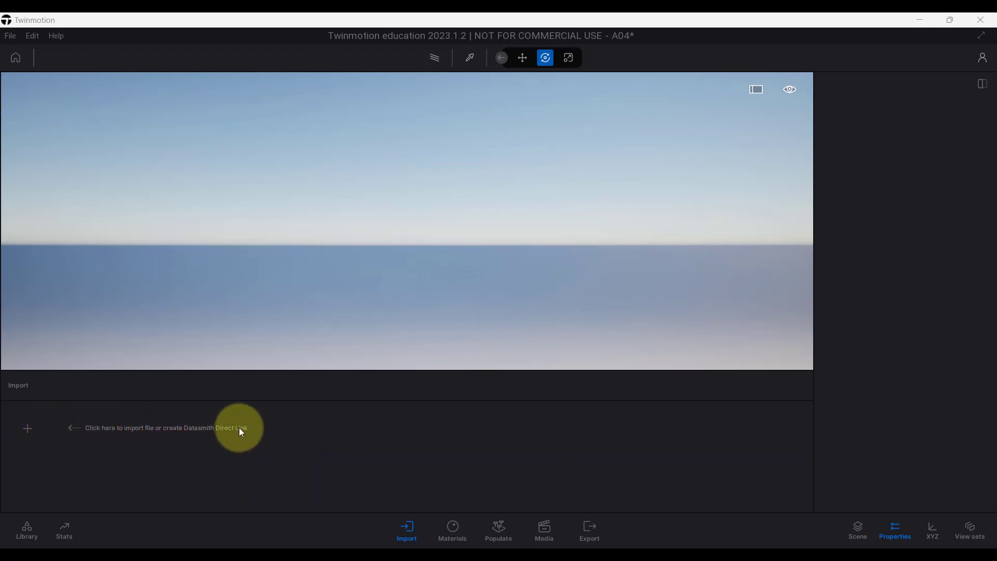
left_click(25, 425)
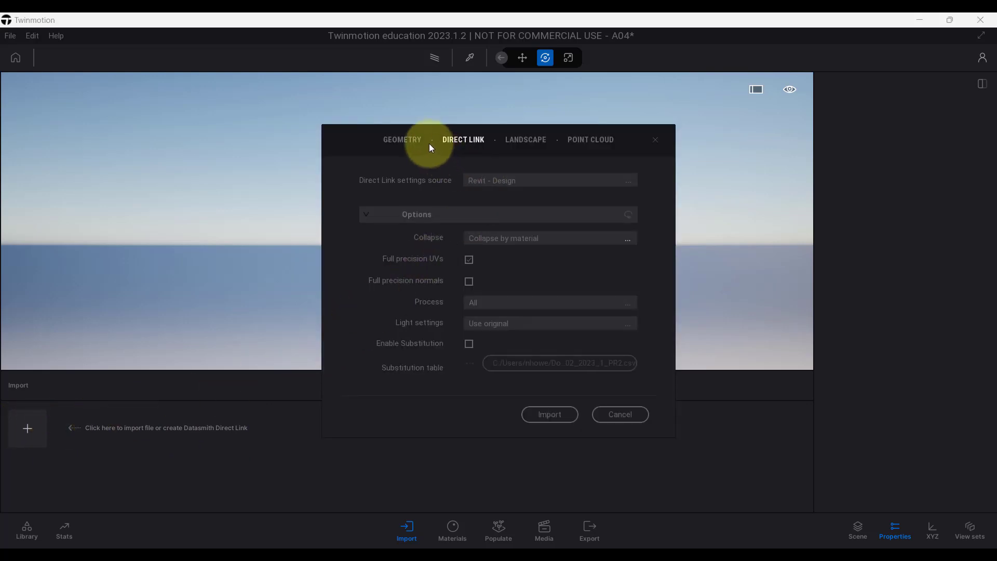
left_click(402, 140)
left_click(521, 181)
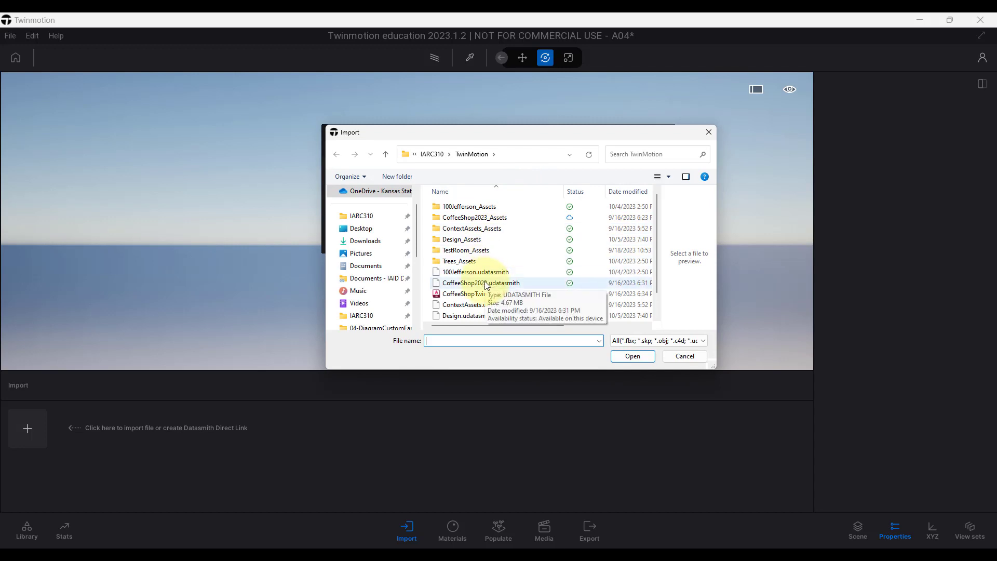
scroll(486, 285, "down", 1)
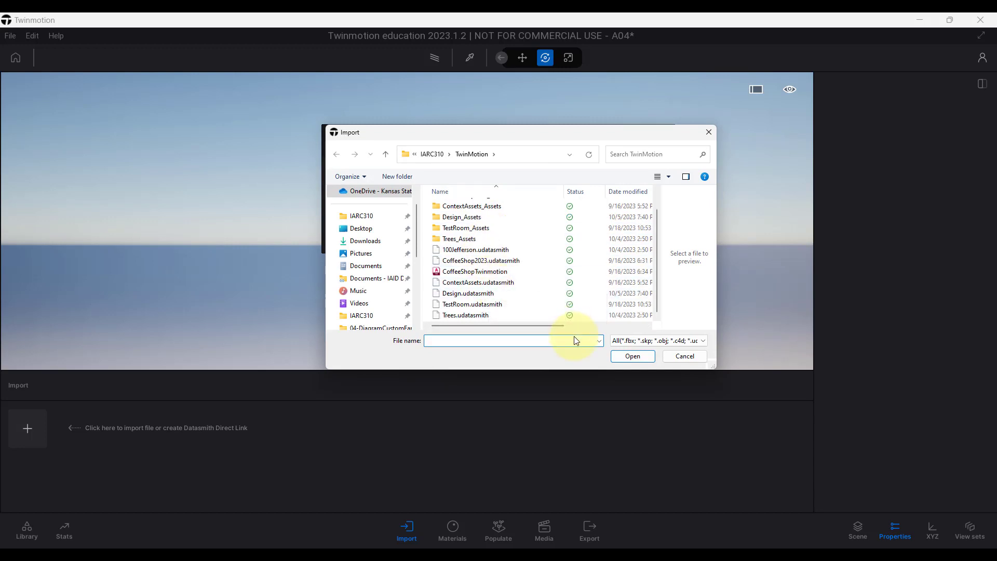
left_click(497, 262)
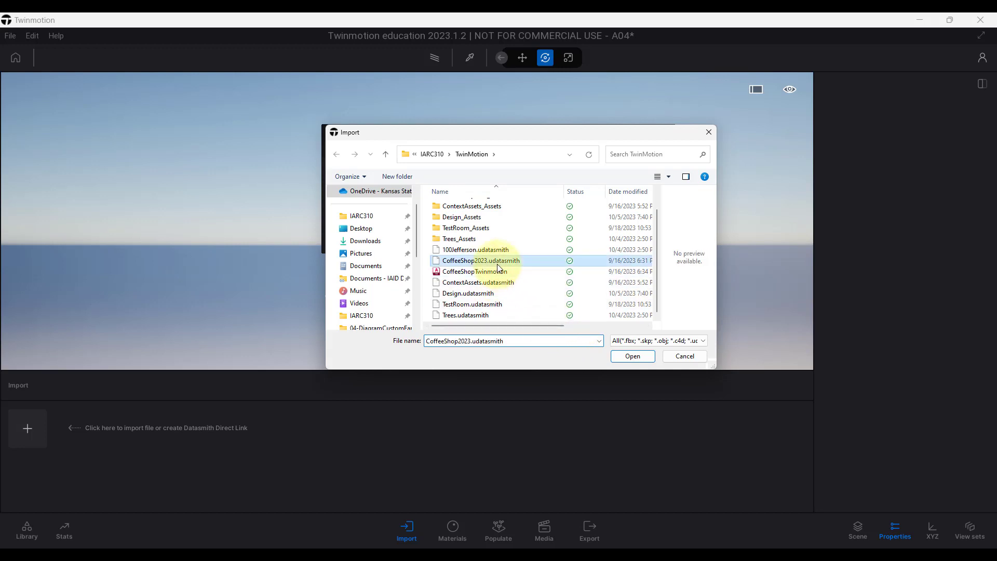
left_click(499, 250)
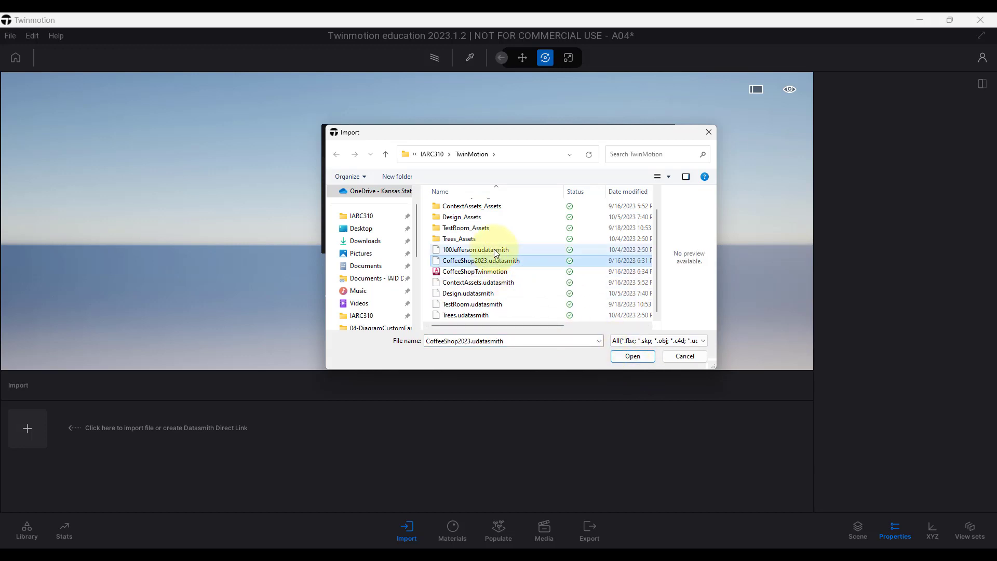
left_click(626, 361)
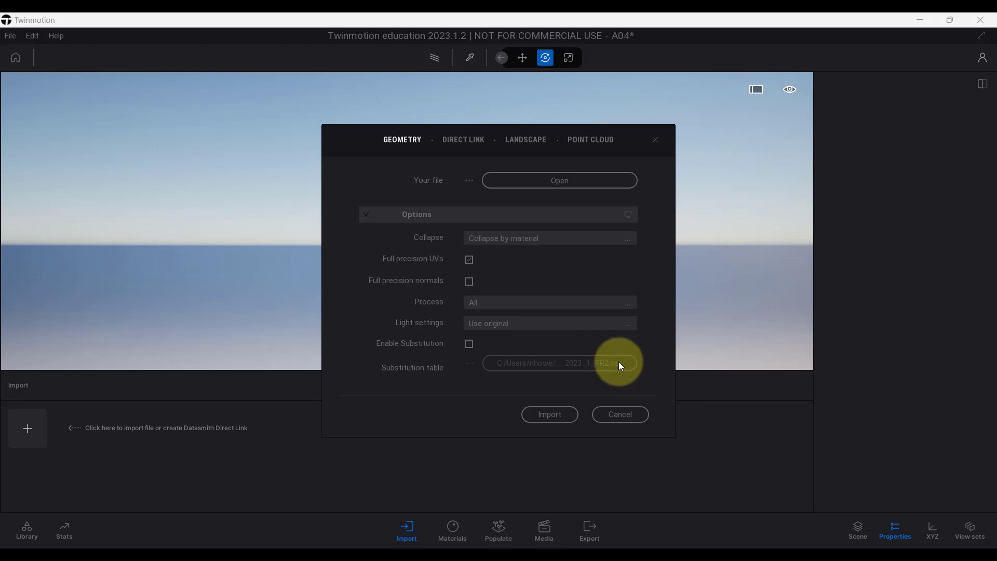
Import the building using Collapse all and light settings at TM default, keeping the scene material for all material conflicts.
left_click(565, 243)
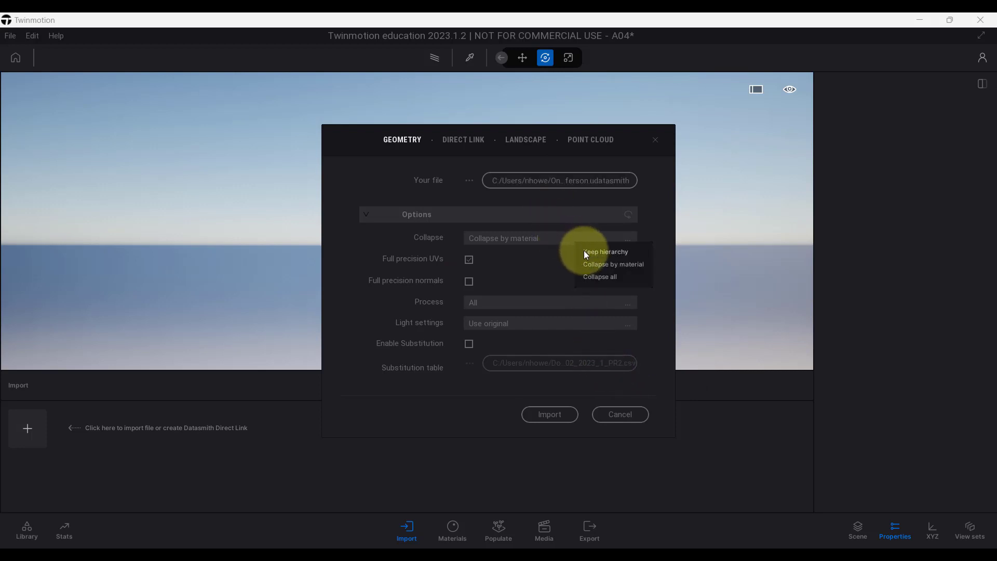
left_click(592, 277)
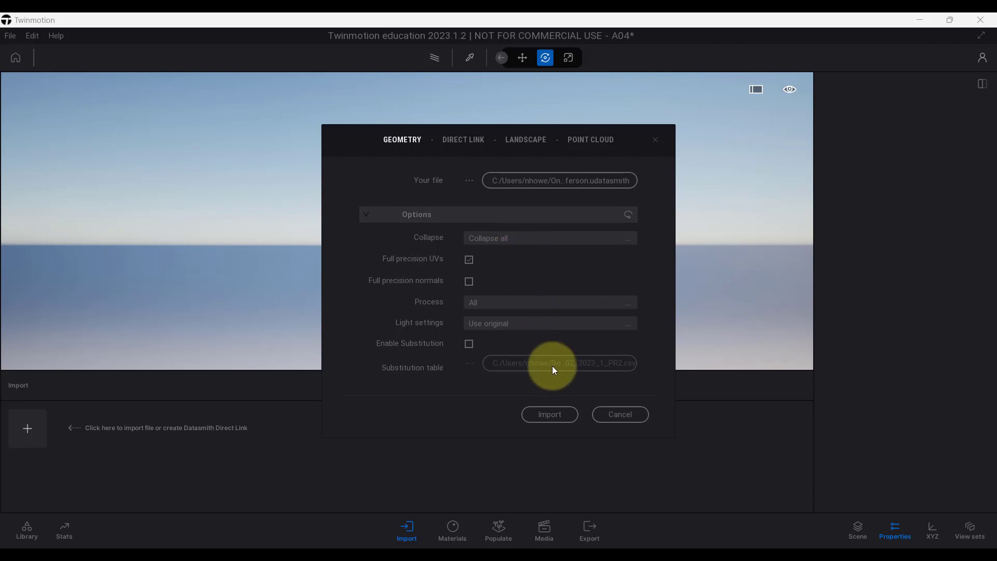
left_click(538, 334)
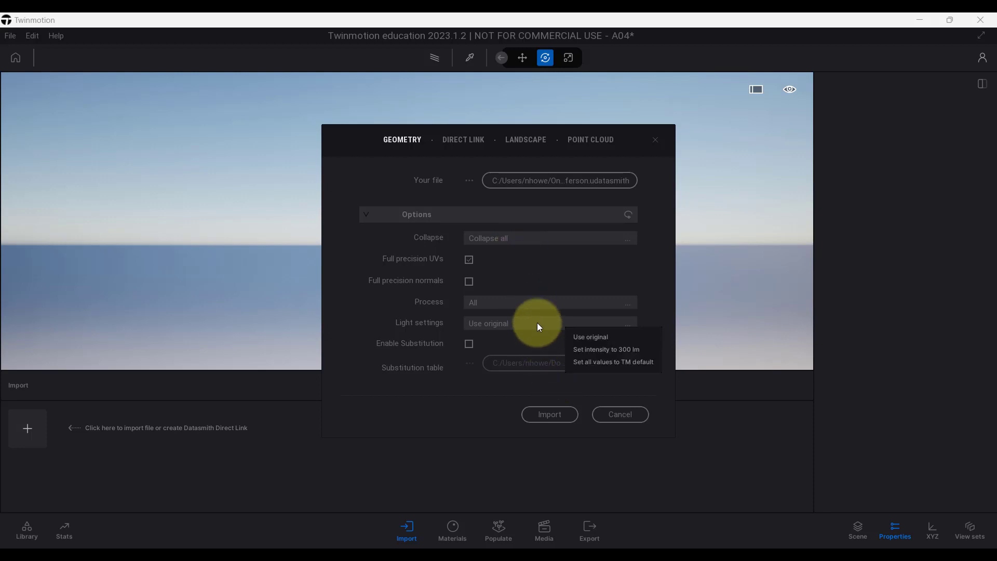
left_click(588, 348)
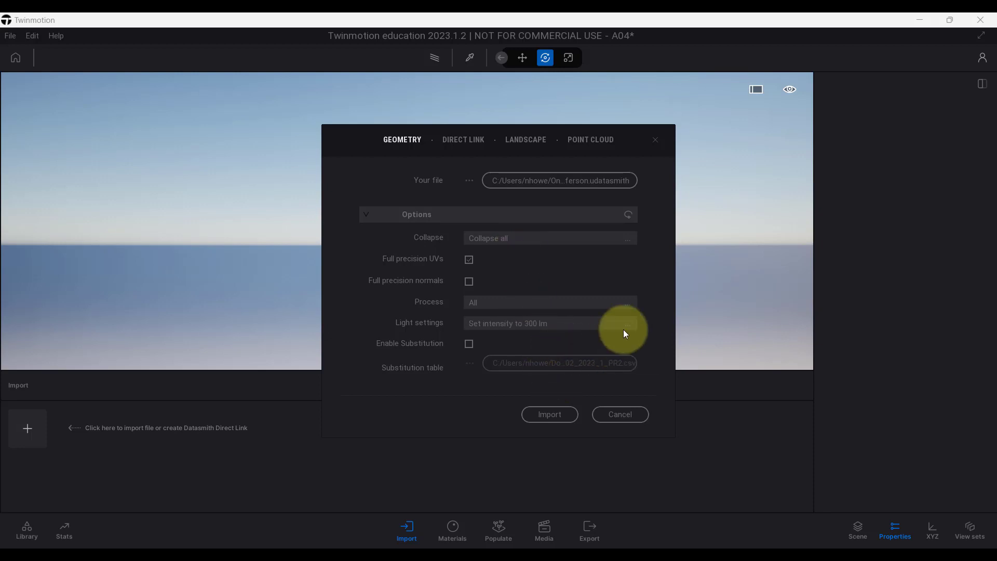
left_click(552, 324)
left_click(587, 361)
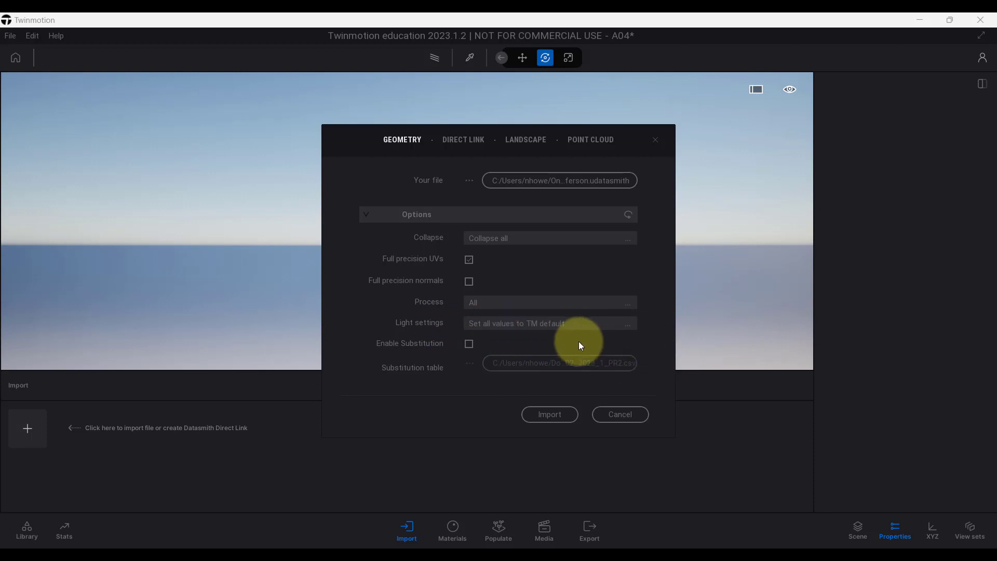
left_click(566, 410)
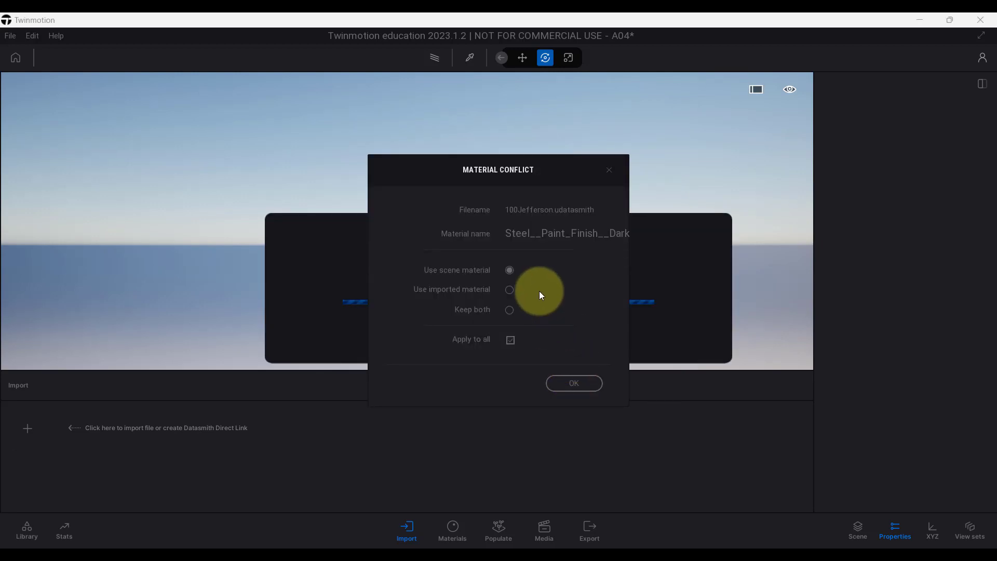
left_click(575, 384)
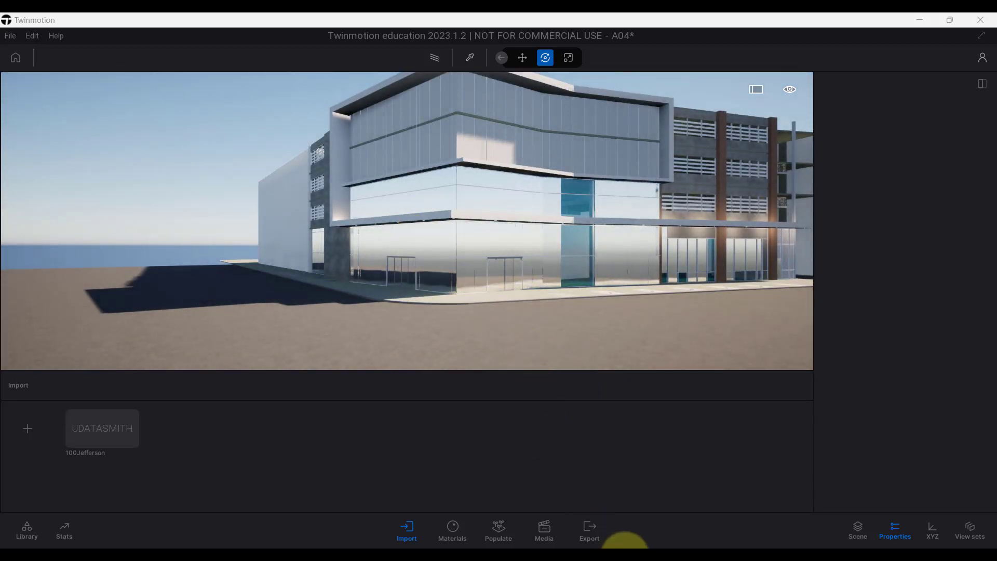
Switch to the new Twinmotion project, turn to the building's street corner and select the 100Jefferson model.
mouse_move(631, 543)
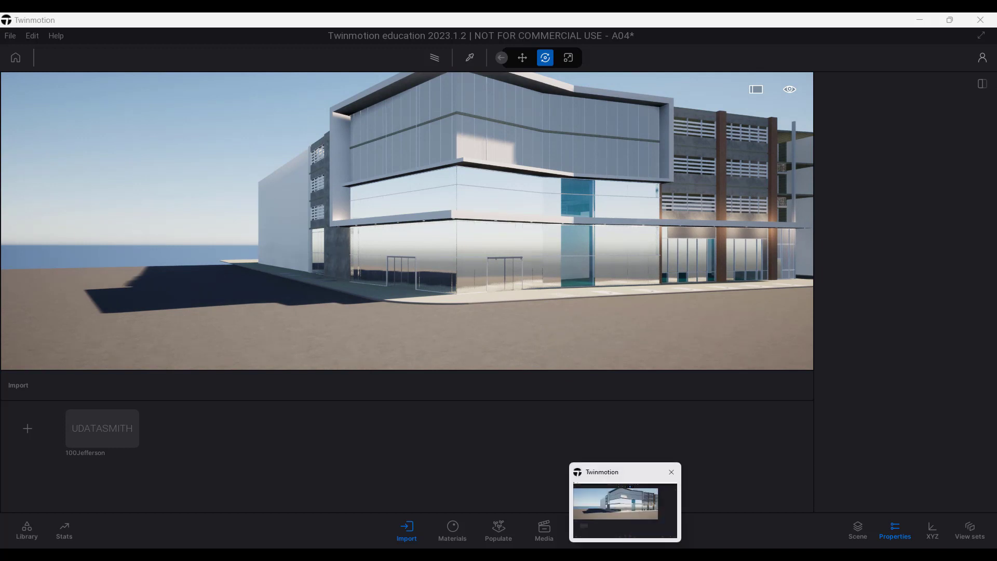
left_click(385, 397)
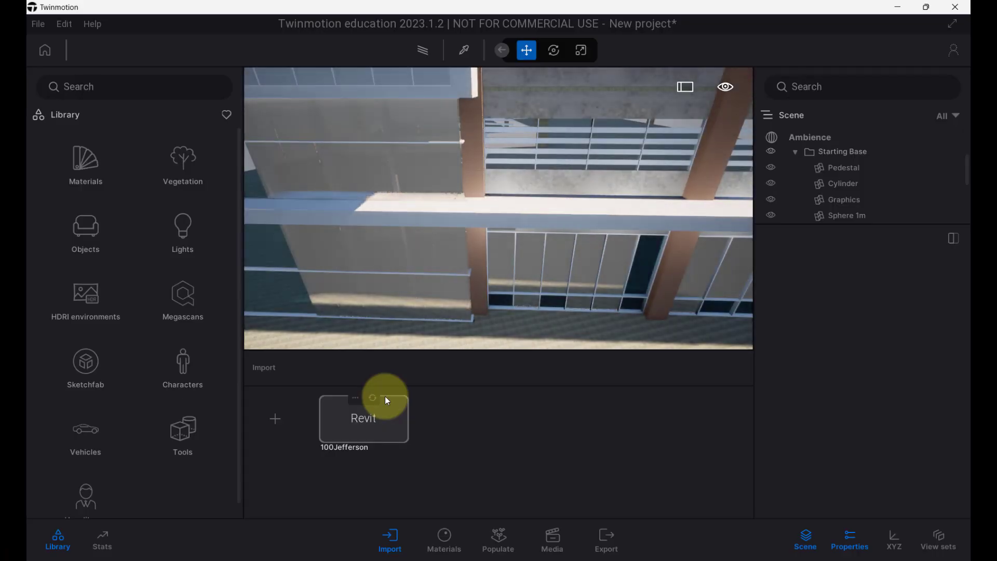
left_click_drag(646, 311, 320, 255)
left_click(408, 229)
left_click(489, 217)
Review the Direct Link source and import options for Revit - 100Jefferson, and leave without importing.
left_click(269, 440)
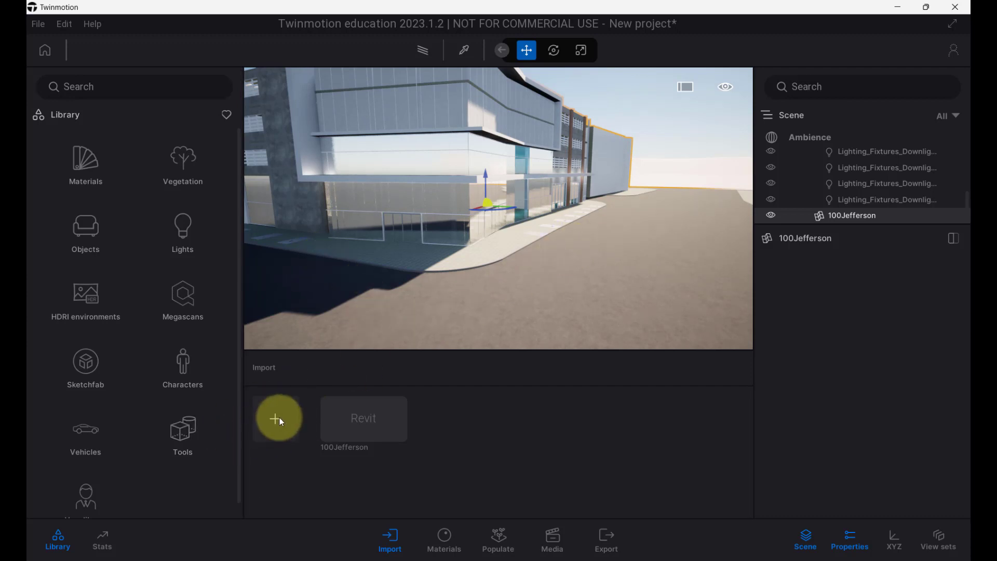
left_click(279, 417)
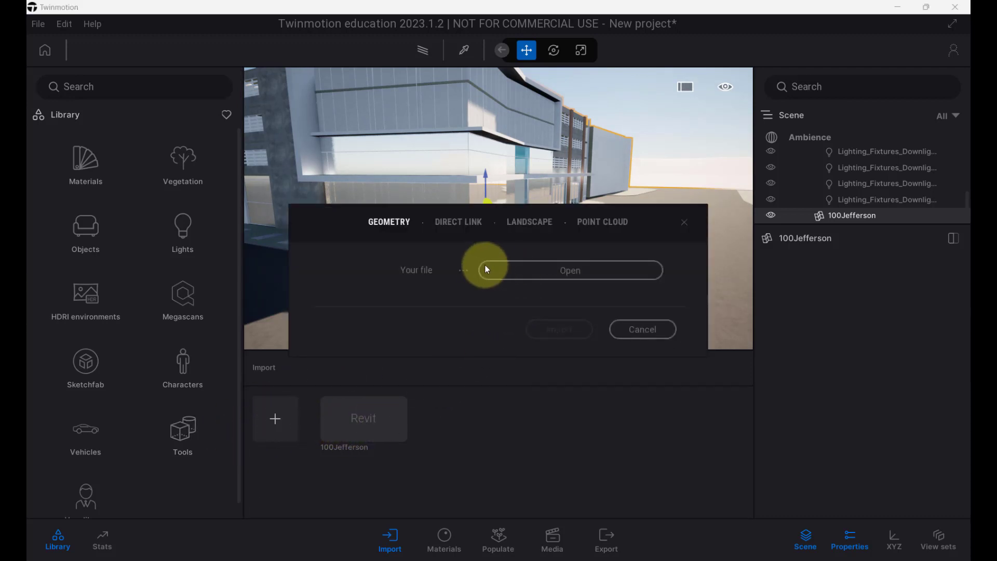
left_click(459, 223)
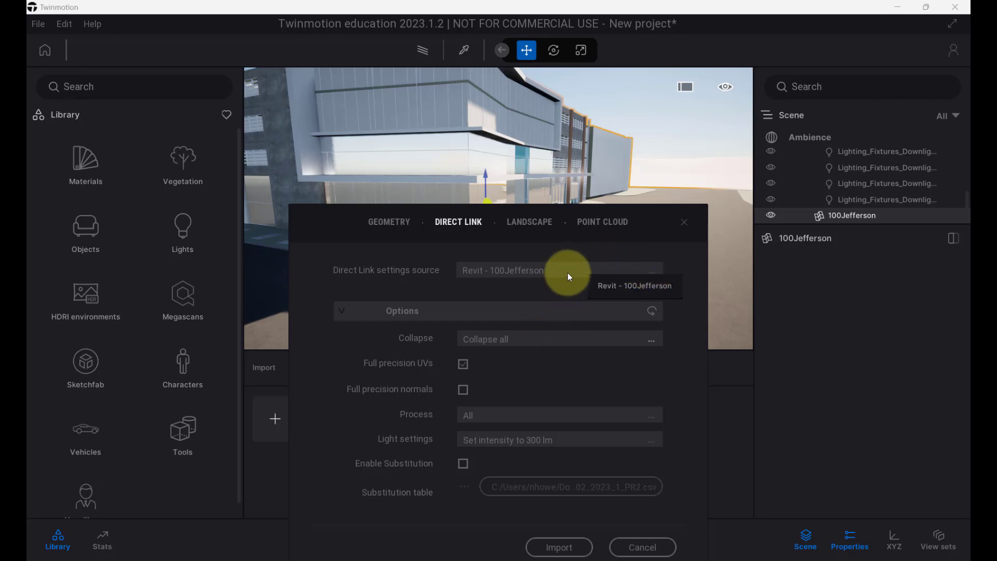
left_click(639, 547)
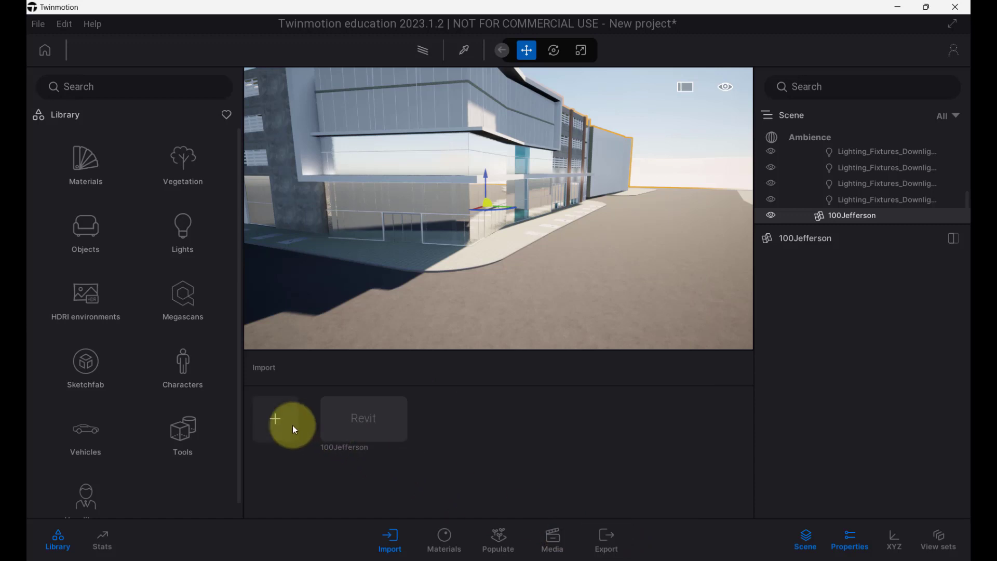
Start a geometry import and choose Trees.udatasmith from the TwinMotion folder inside IARC310.
left_click(278, 422)
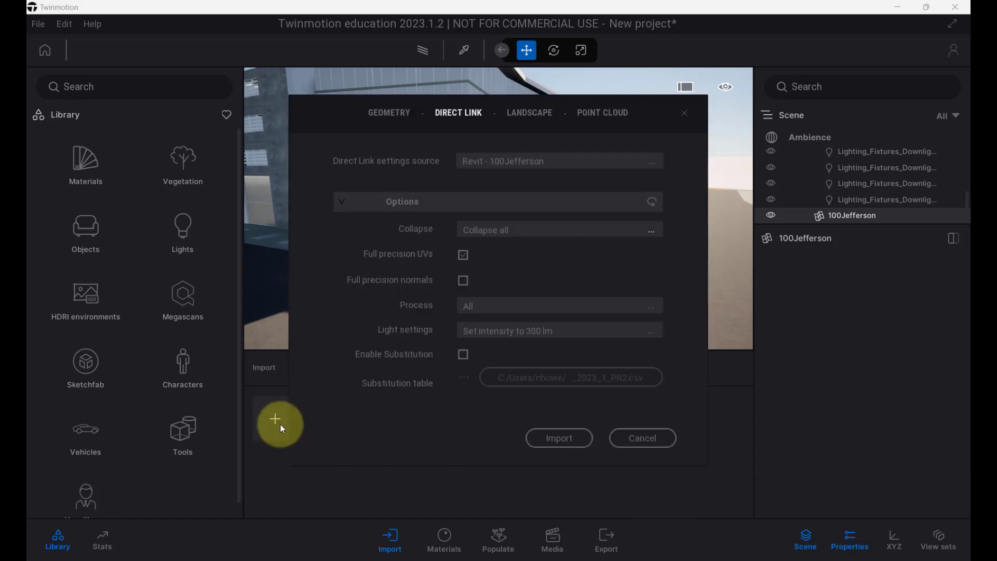
left_click(526, 114)
left_click(445, 113)
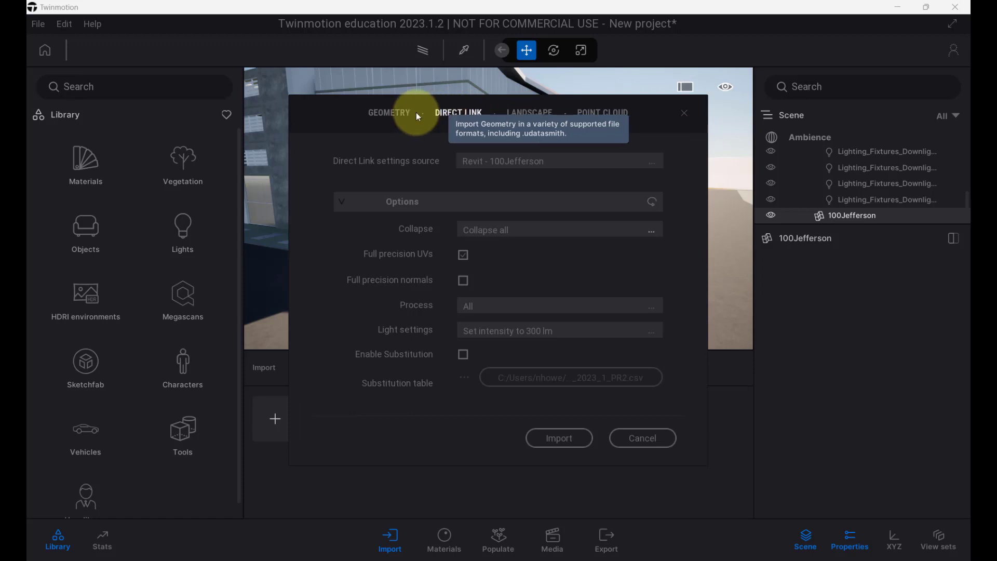
left_click(385, 115)
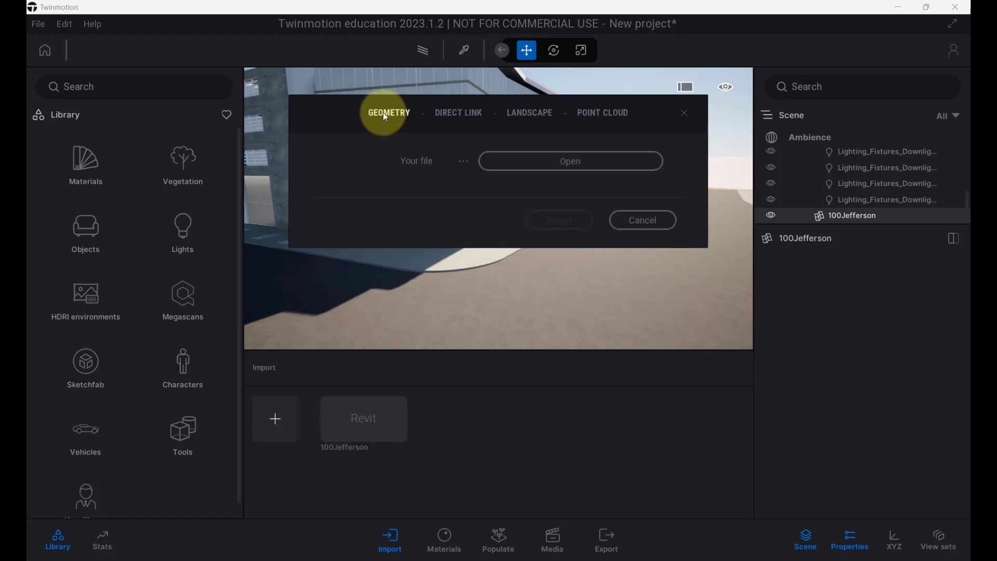
left_click(465, 162)
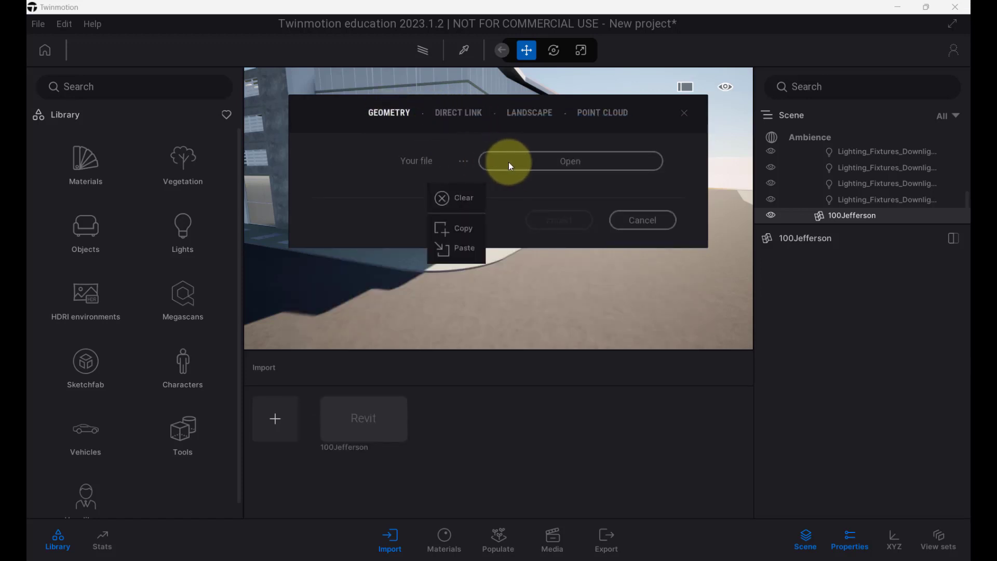
left_click(508, 163)
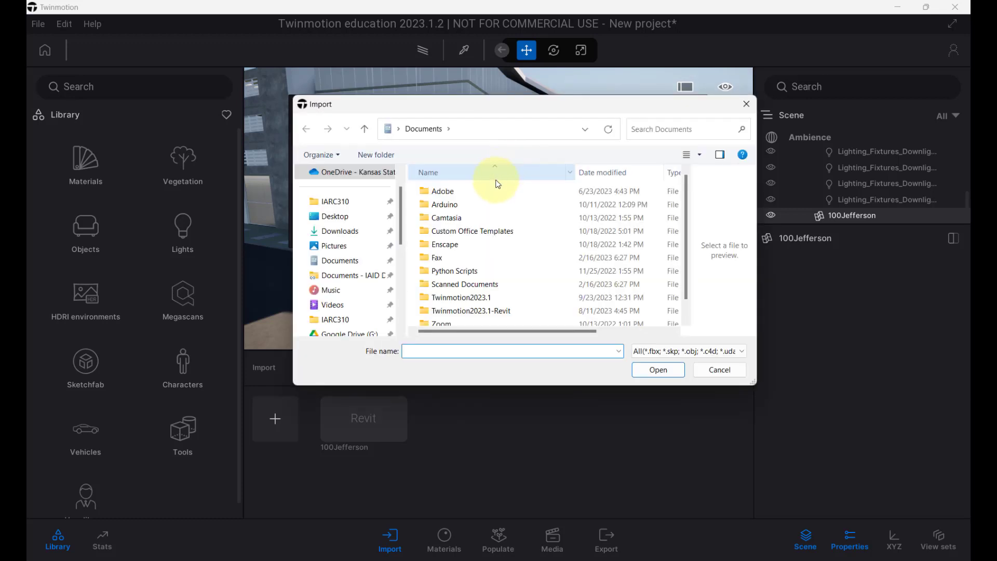
scroll(354, 301, "down", 5)
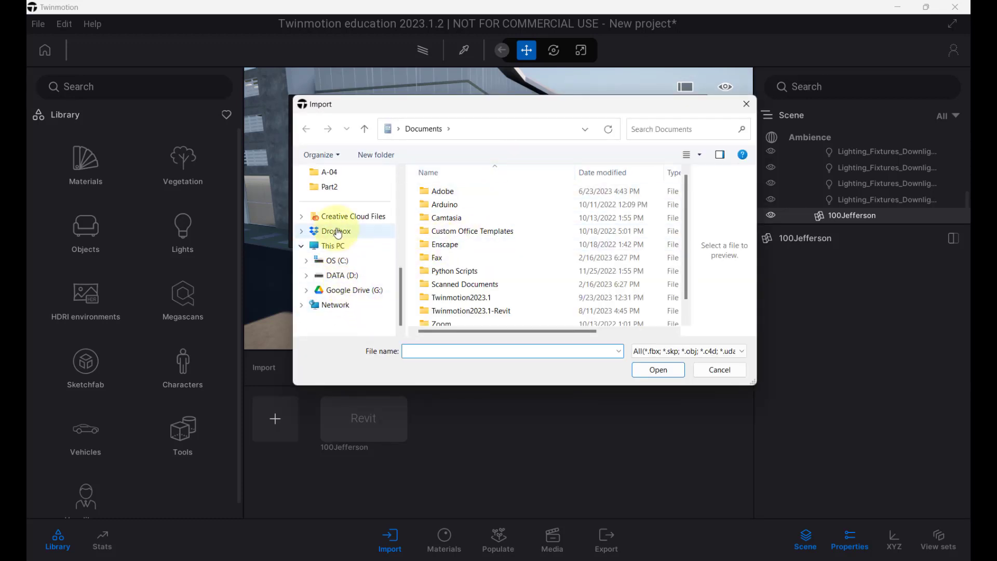
scroll(340, 293, "up", 2)
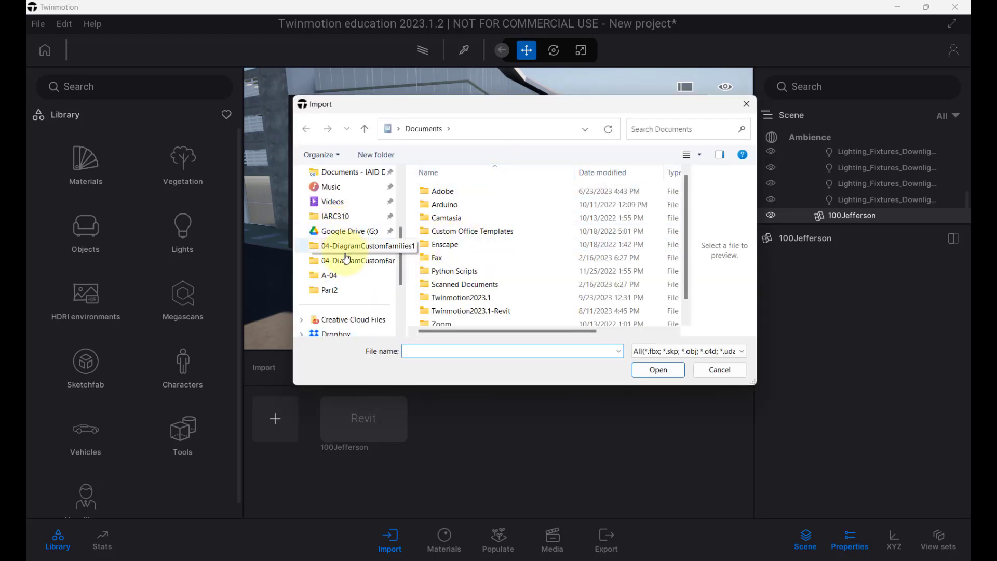
left_click(336, 216)
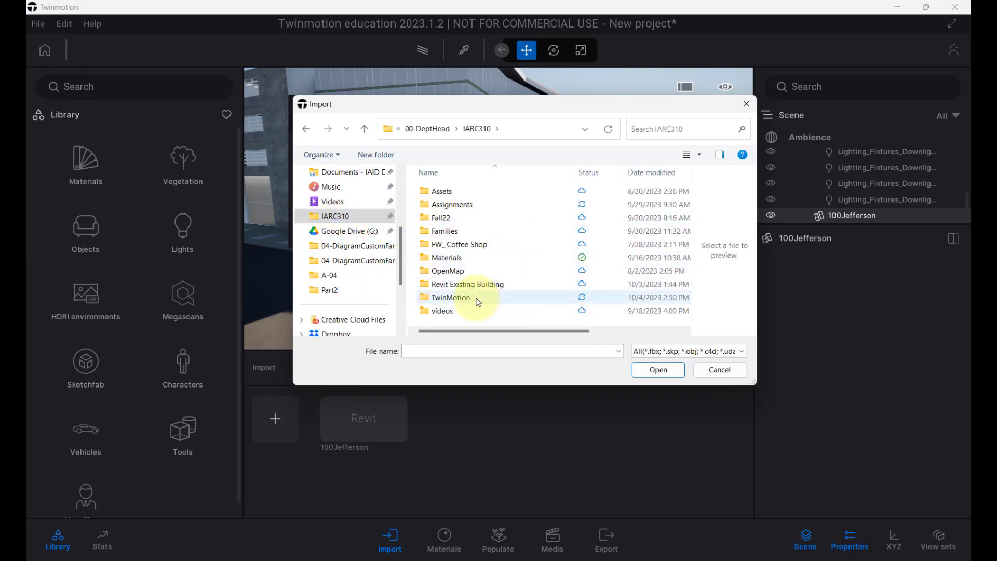
double_click(446, 298)
scroll(473, 267, "down", 1)
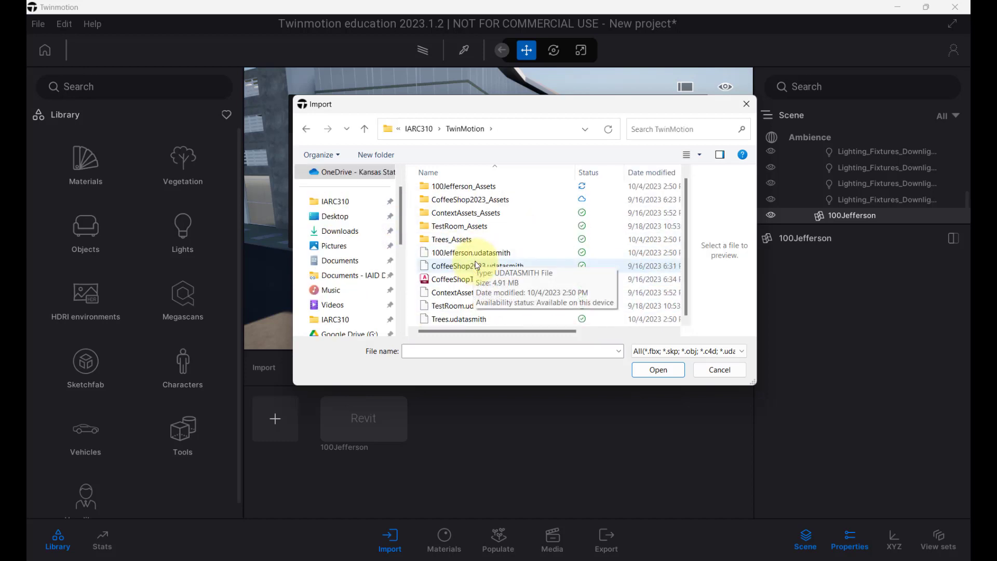
double_click(465, 319)
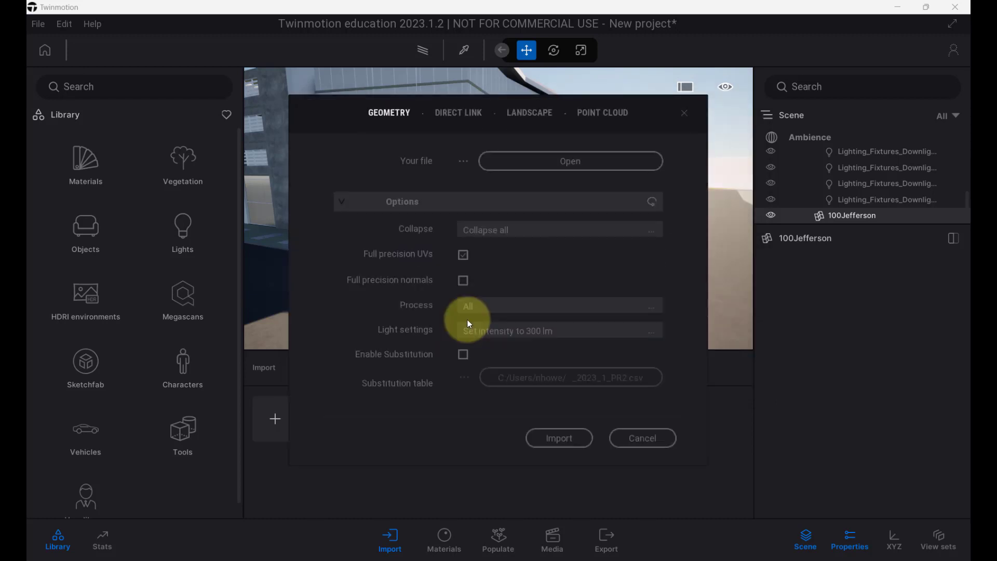
Import the Trees file with Collapse set to Keep hierarchy, and select one of the imported trees.
left_click(553, 228)
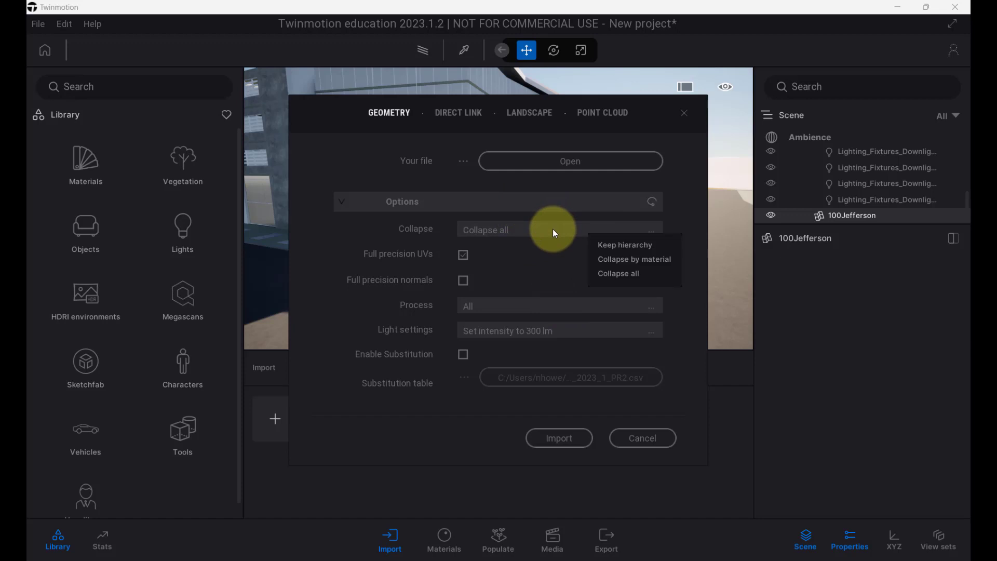
left_click(612, 247)
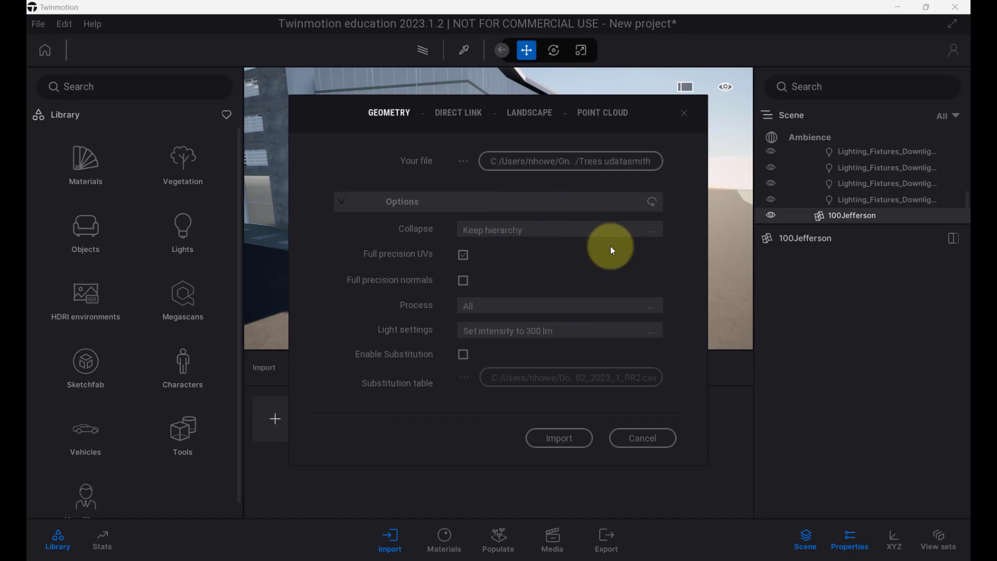
left_click(566, 438)
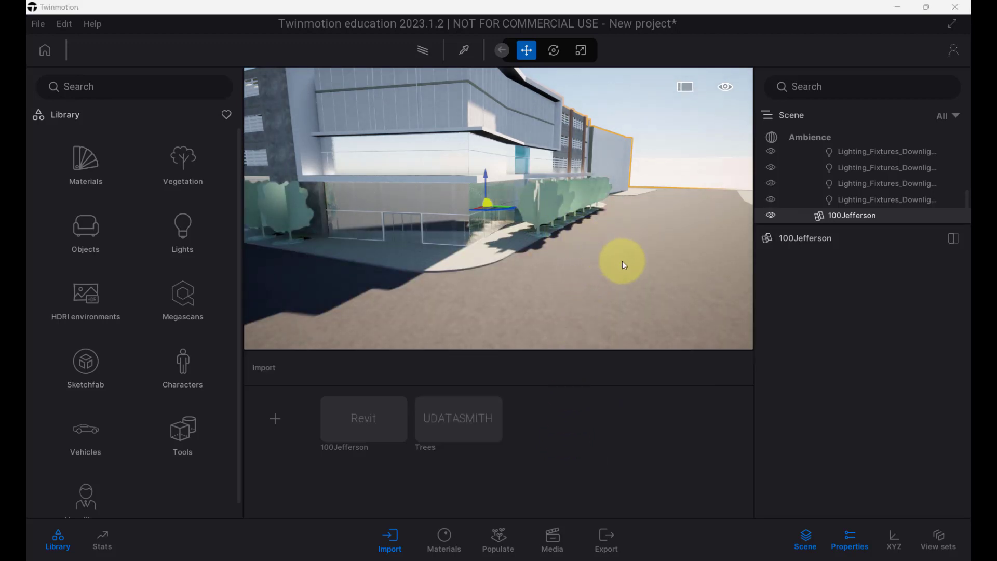
left_click(601, 188)
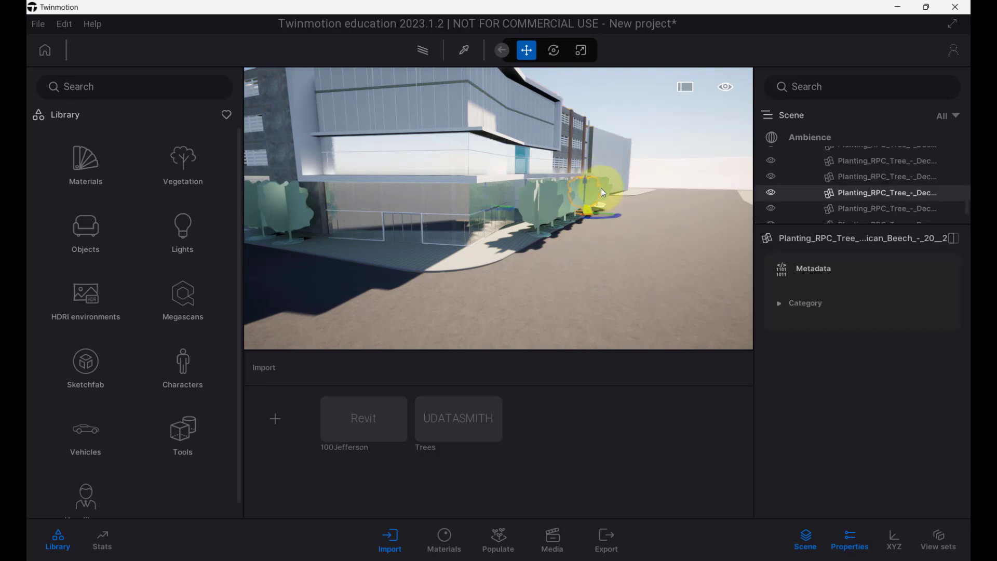
Select all the placeholder trees under the Trees import's Level 1 folder and start Replace object for them.
scroll(867, 184, "up", 3)
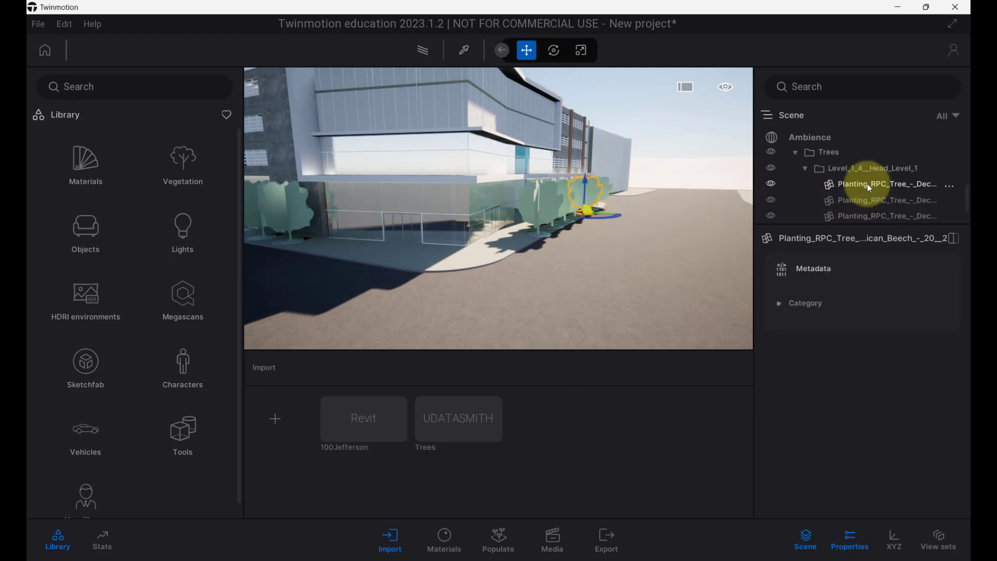
left_click(870, 186)
scroll(868, 190, "down", 3)
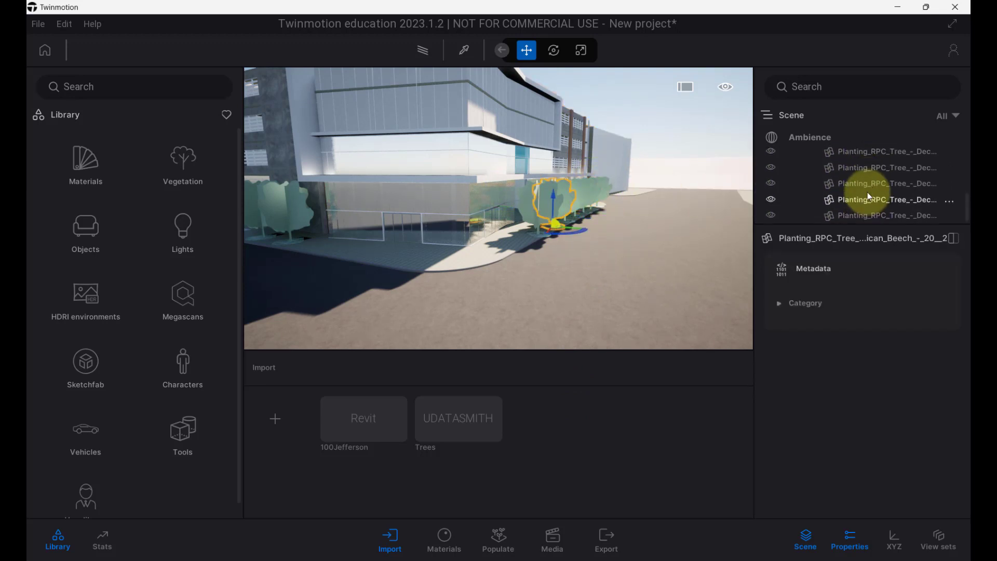
left_click(864, 219, "shift")
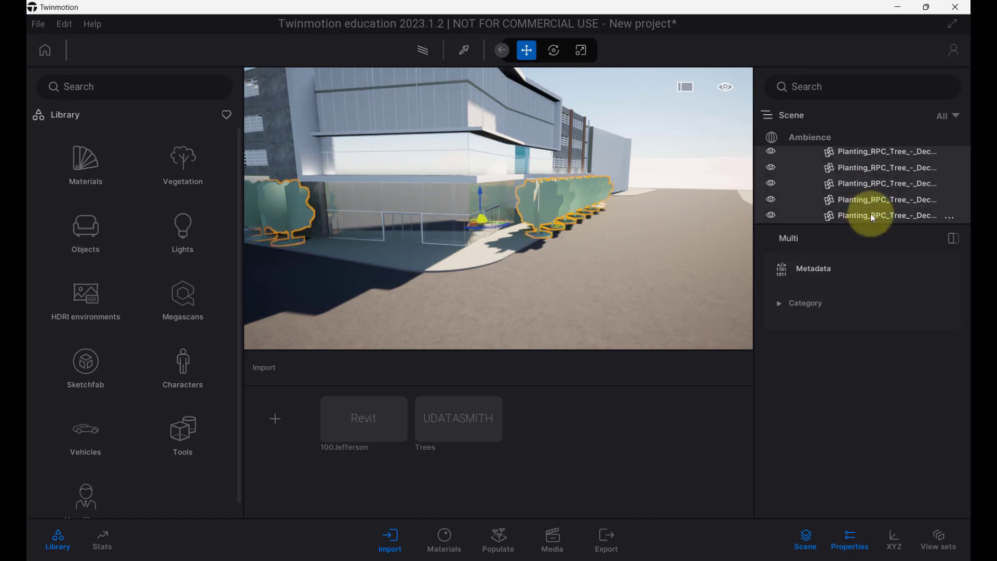
left_click(950, 219)
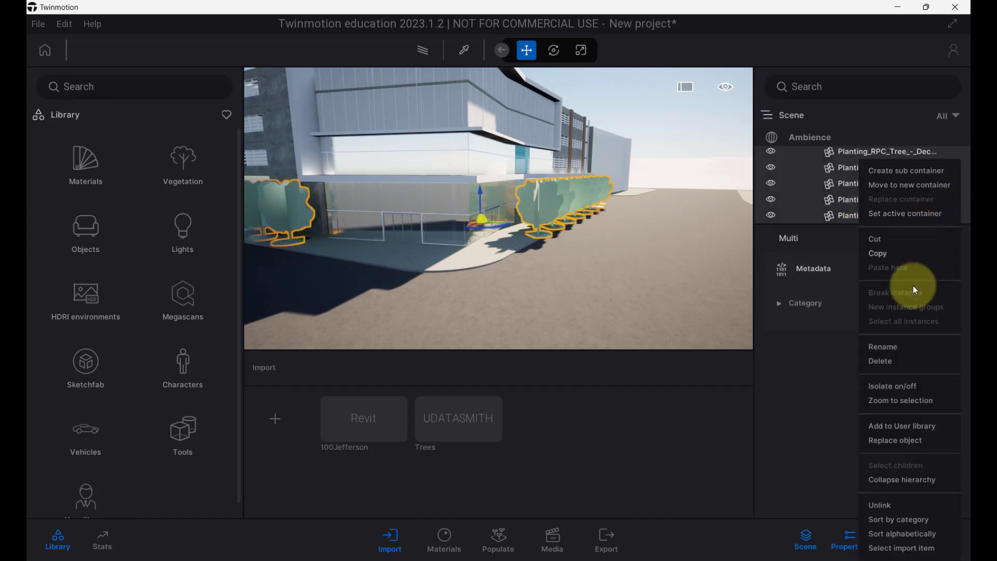
left_click(910, 440)
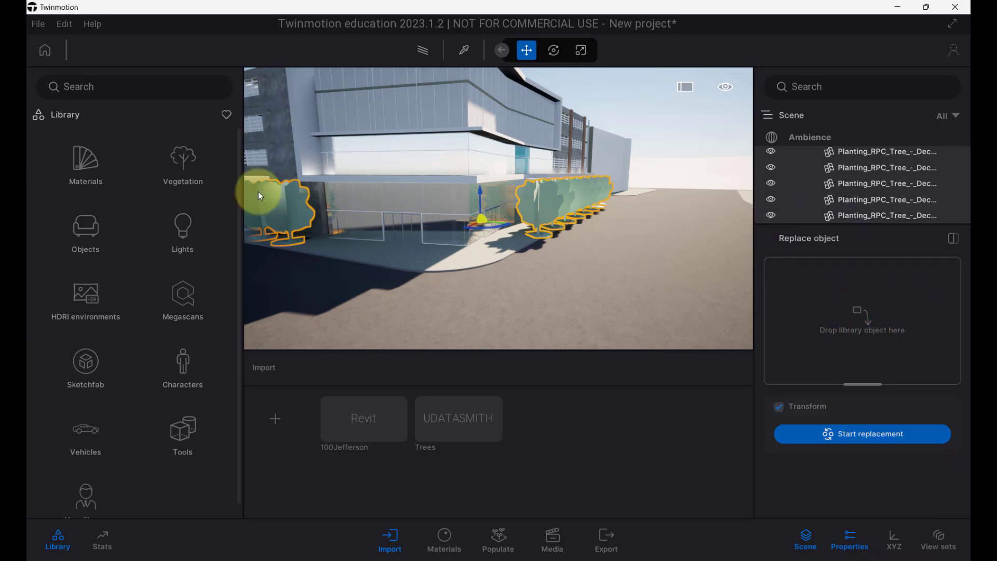
Browse the library's Vegetation trees and try to use Mango Tree as the replacement object.
left_click(210, 187)
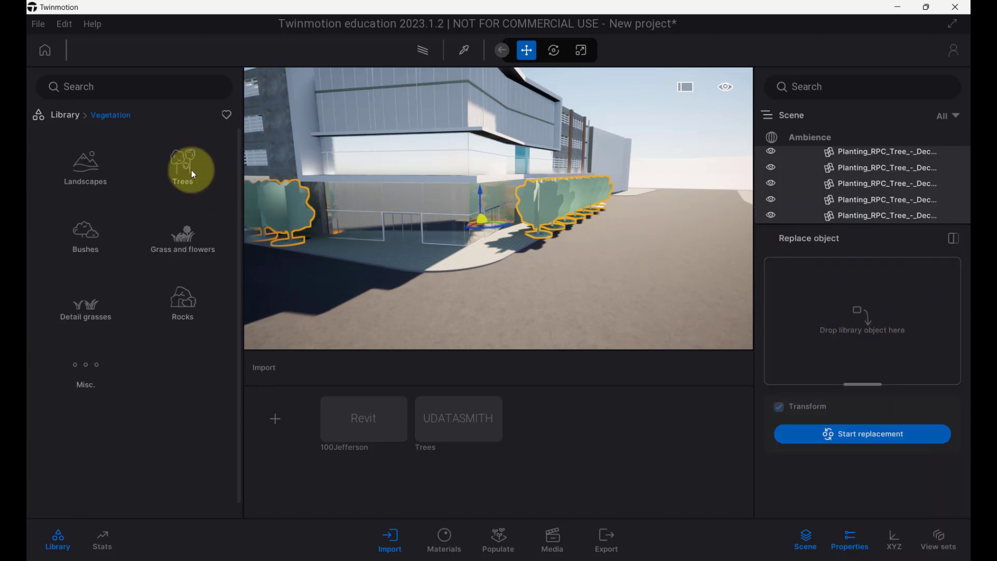
left_click(188, 169)
scroll(182, 207, "down", 10)
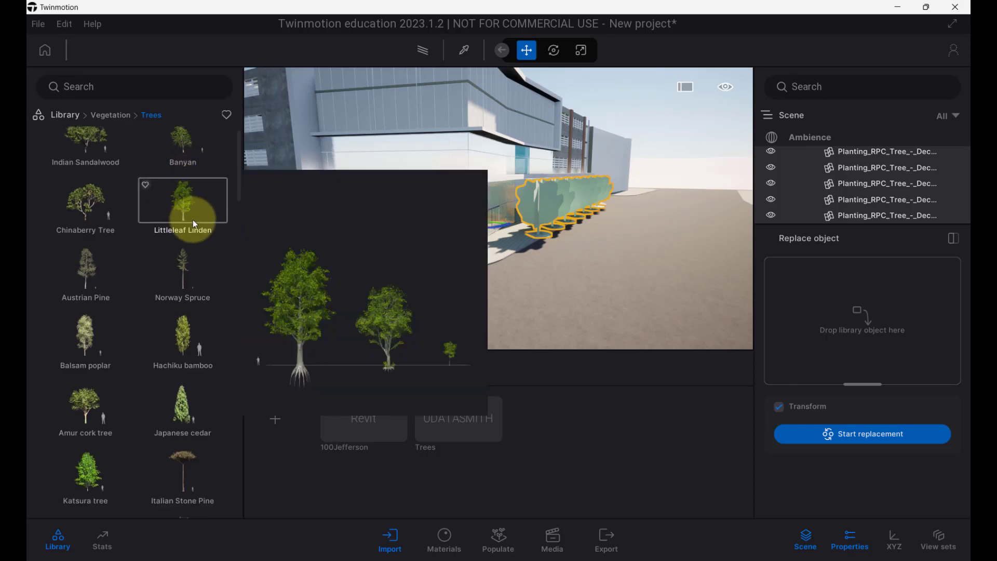
scroll(164, 369, "down", 8)
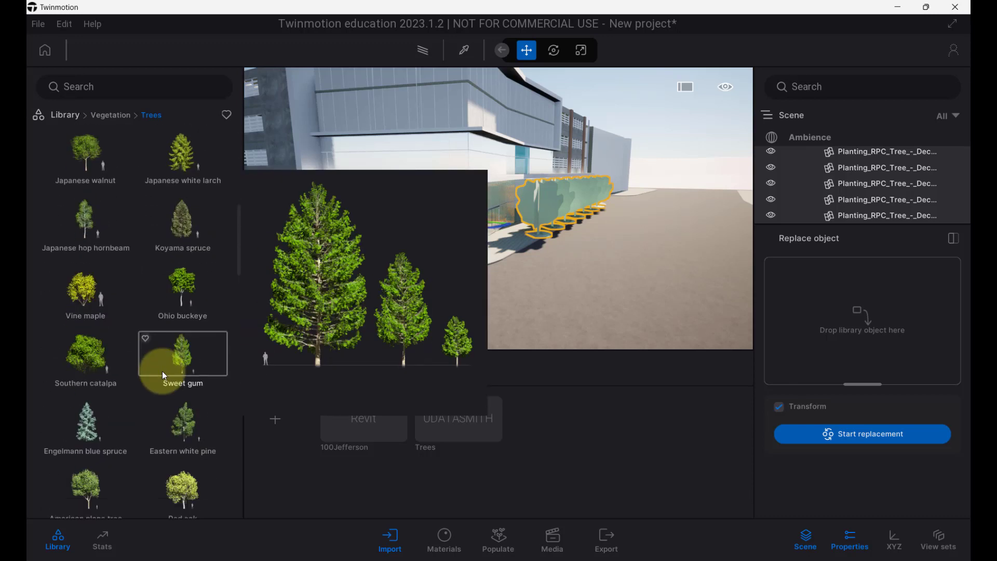
scroll(162, 379, "down", 5)
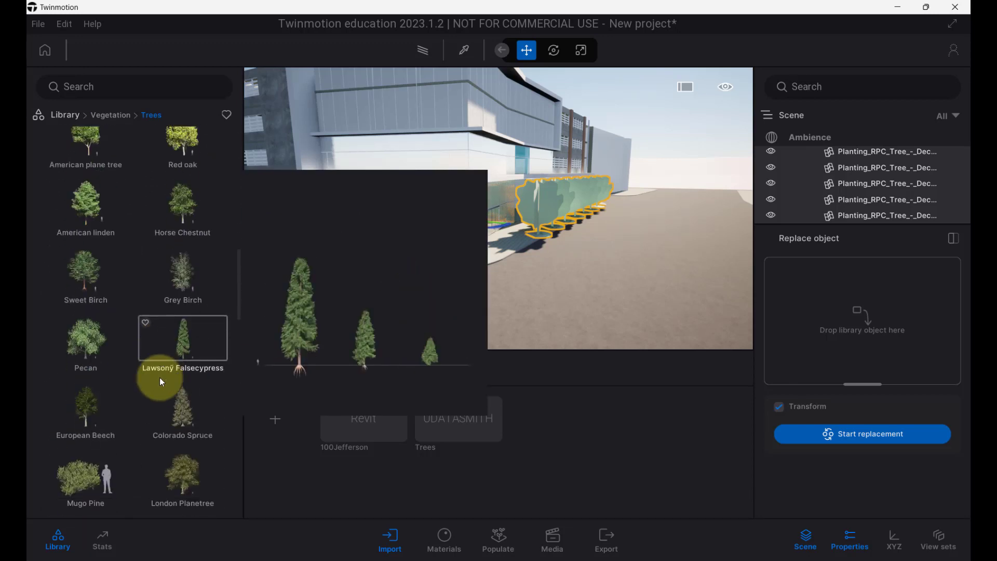
scroll(162, 369, "down", 5)
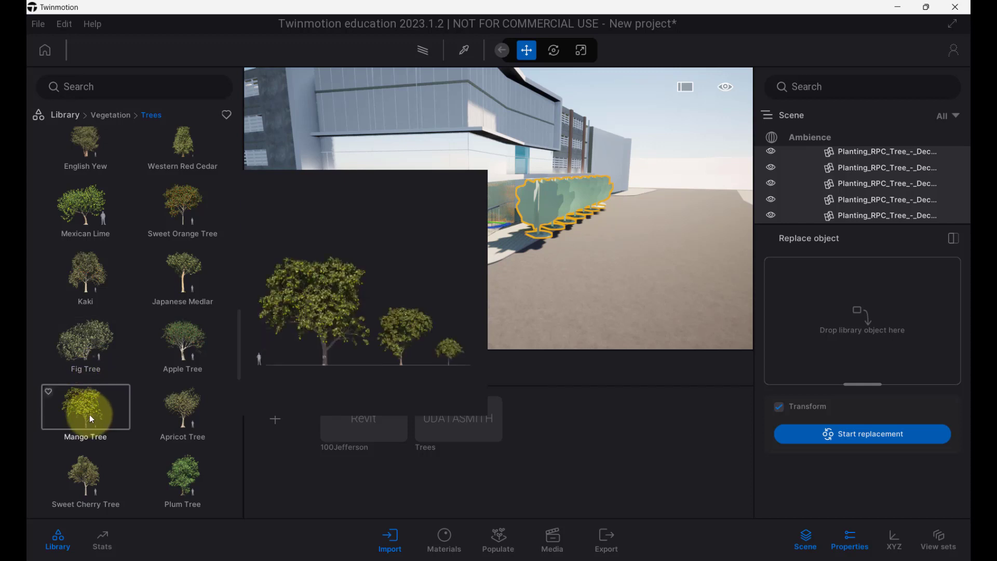
scroll(89, 415, "down", 2)
left_click_drag(103, 369, 383, 428)
Look through the remaining library trees, search the library for pecan and select the Pecan tree.
scroll(146, 457, "down", 5)
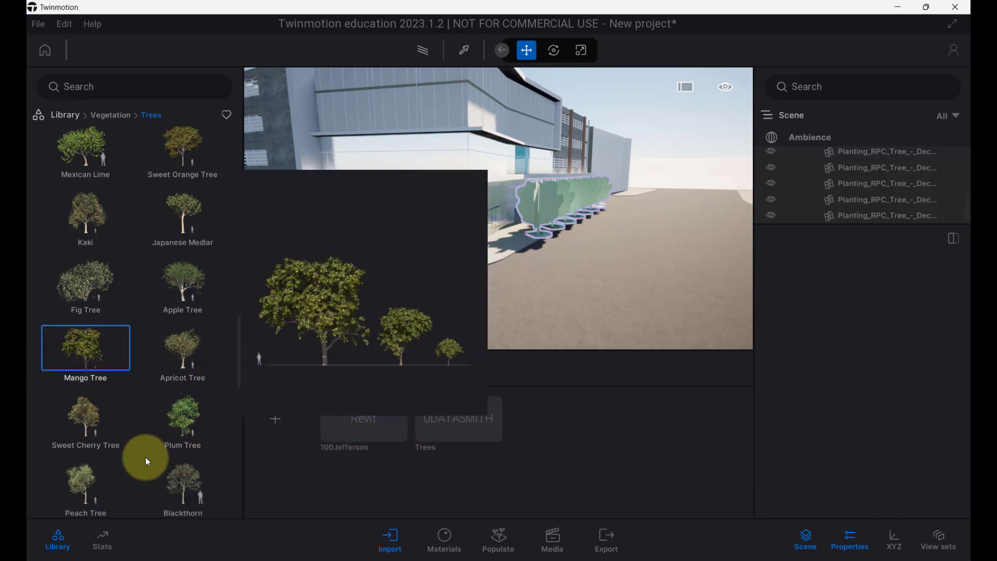
scroll(101, 434, "down", 10)
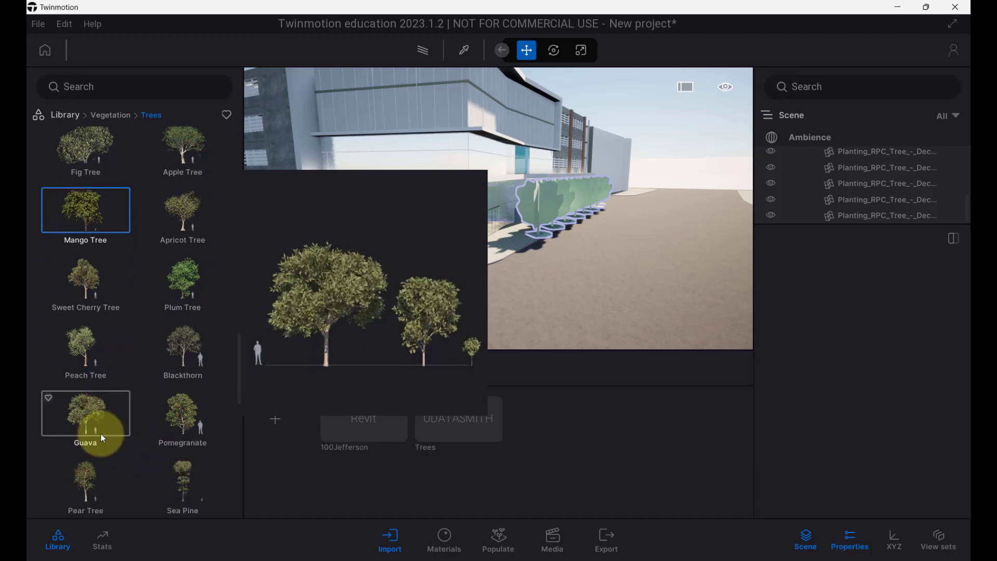
scroll(102, 436, "down", 12)
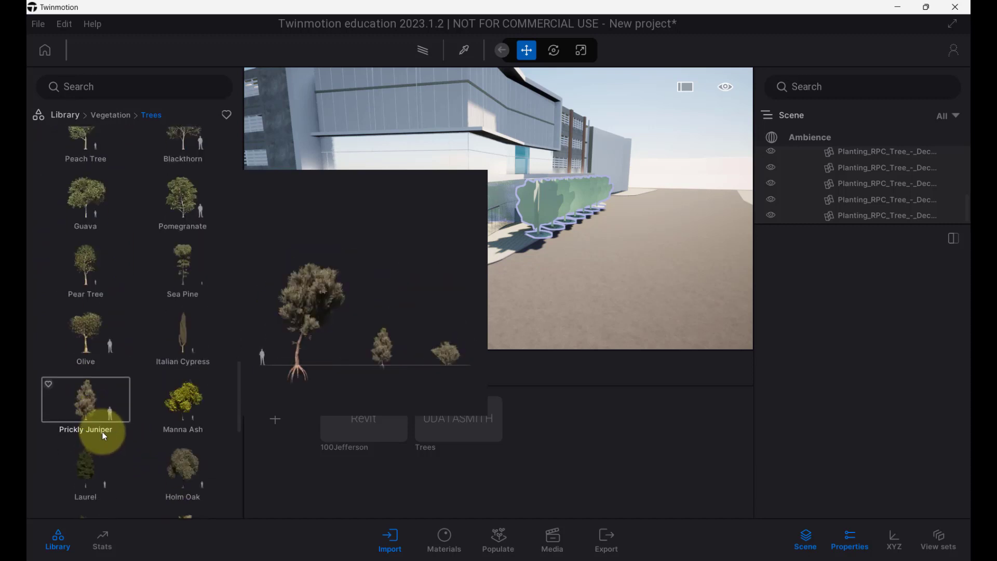
scroll(104, 435, "down", 4)
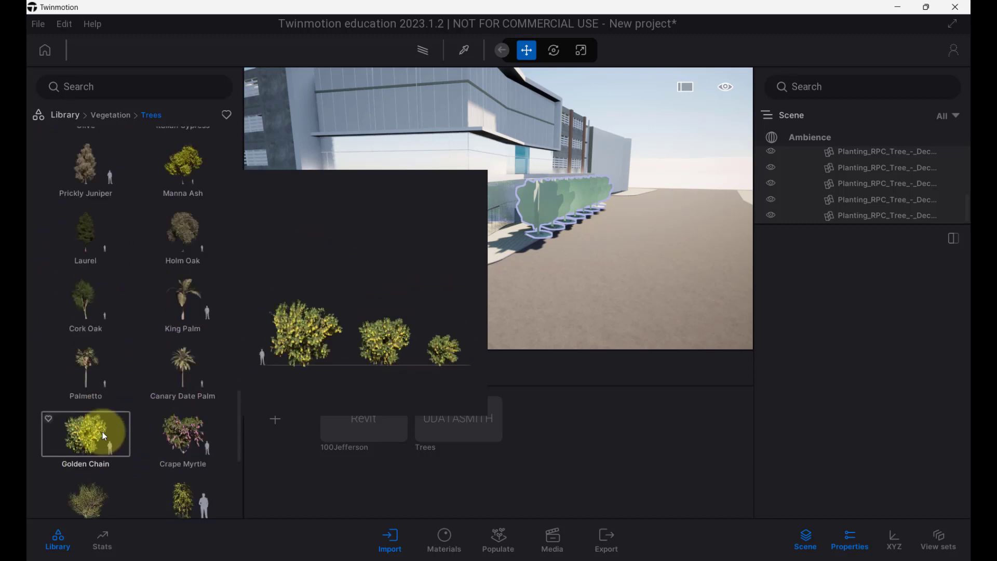
scroll(104, 436, "down", 1)
scroll(111, 425, "down", 12)
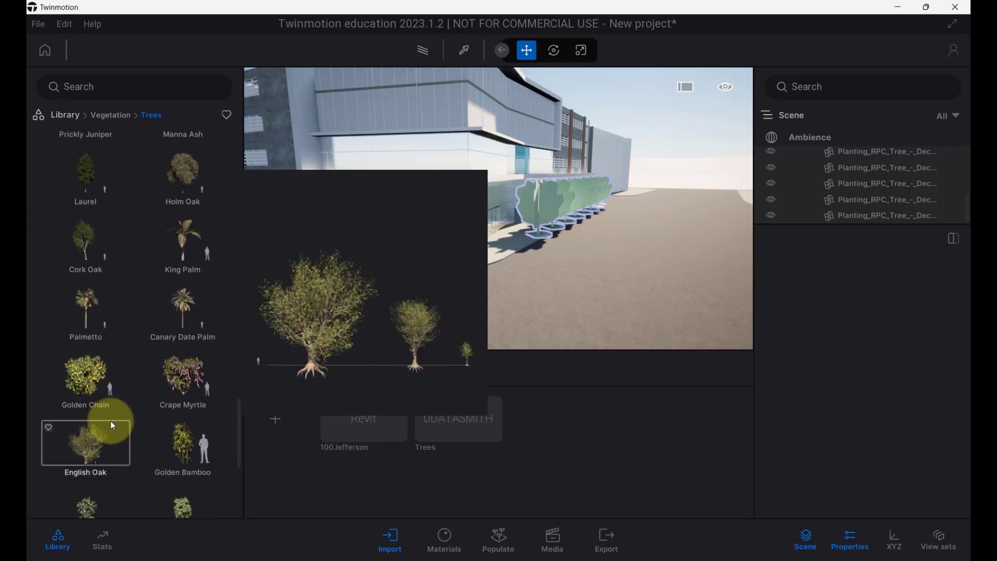
scroll(111, 421, "down", 9)
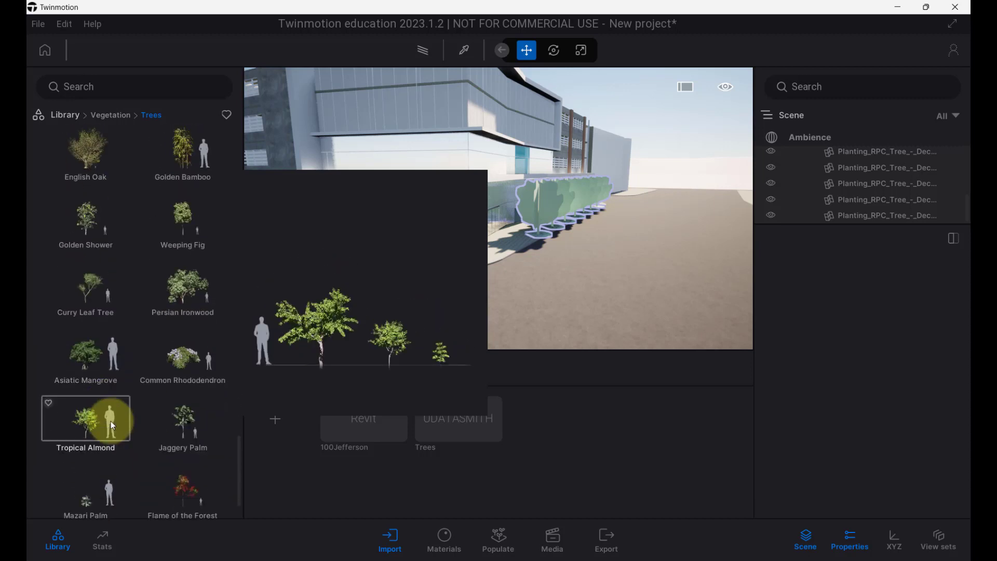
left_click(158, 84)
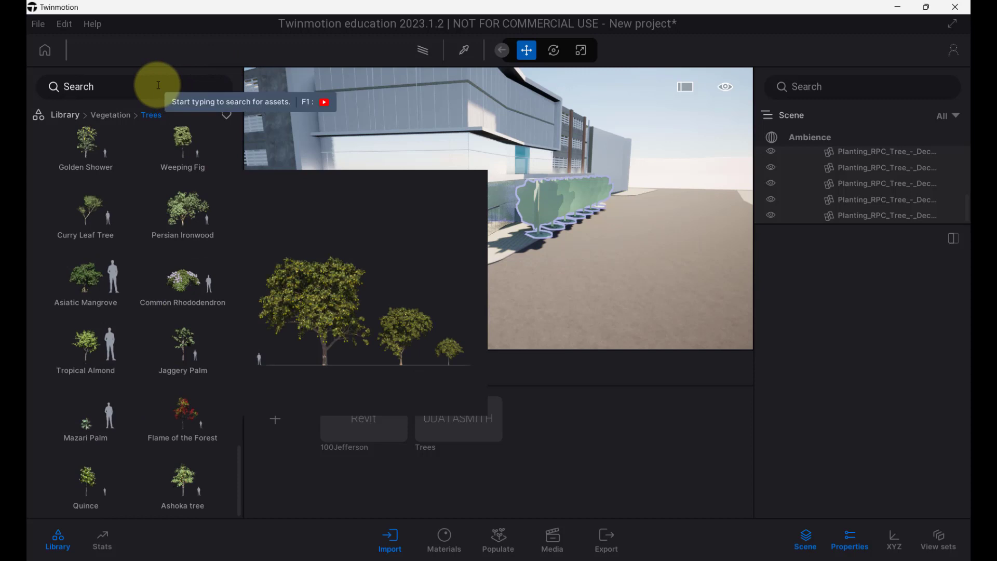
type("pecan")
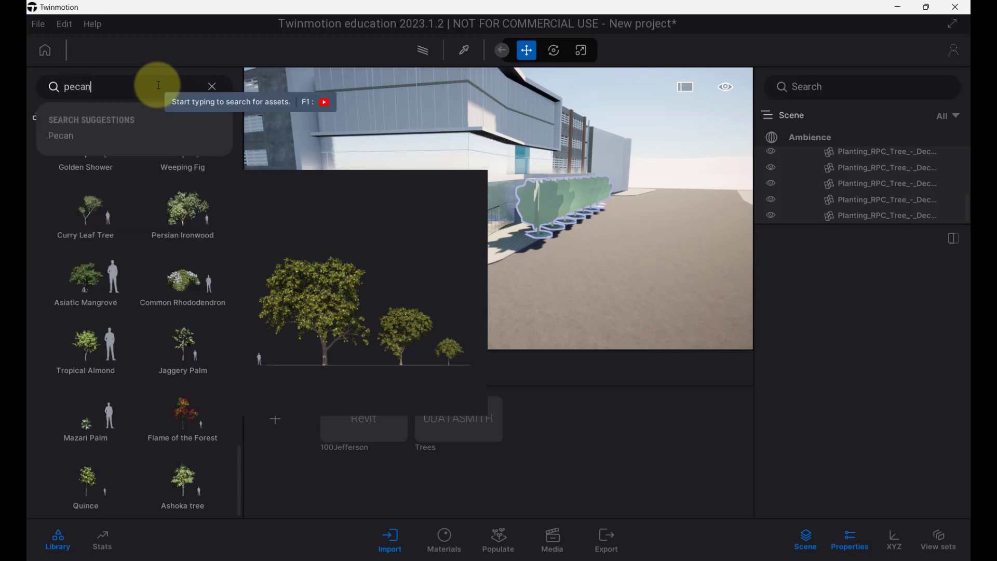
key("Return")
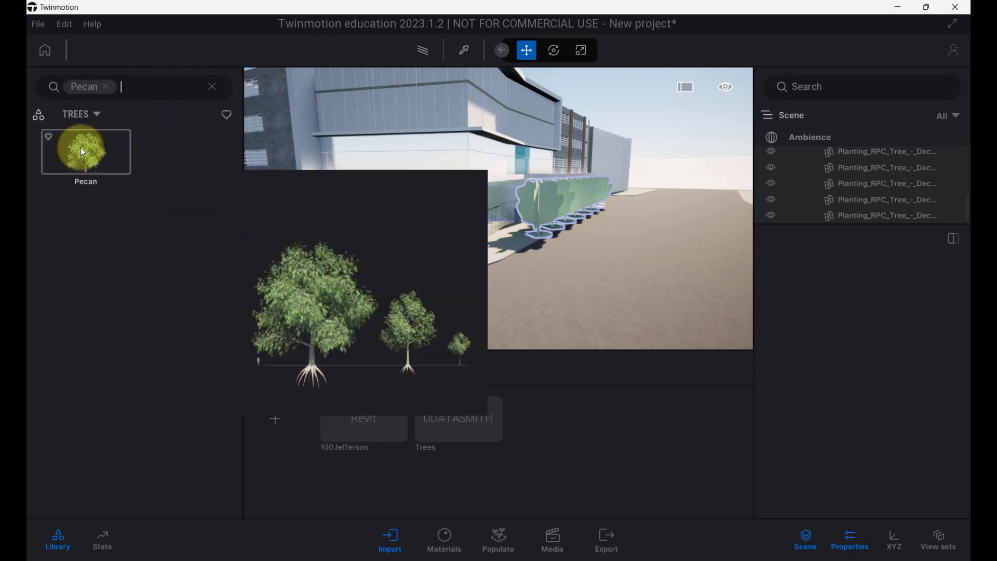
left_click(80, 147)
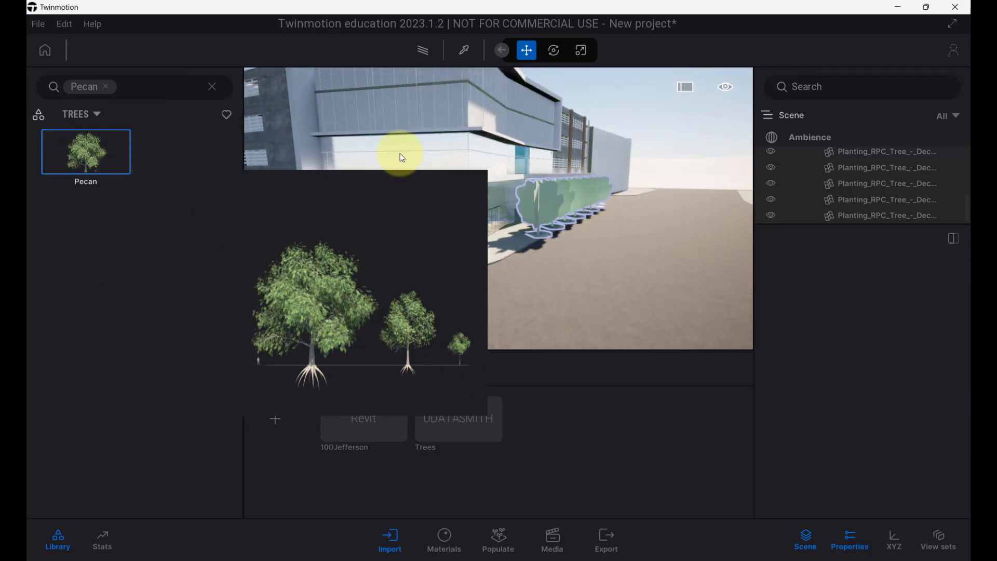
Reselect every placeholder tree in the Trees import, from first to last, and start Replace object for them.
left_click(908, 154)
scroll(929, 171, "up", 3)
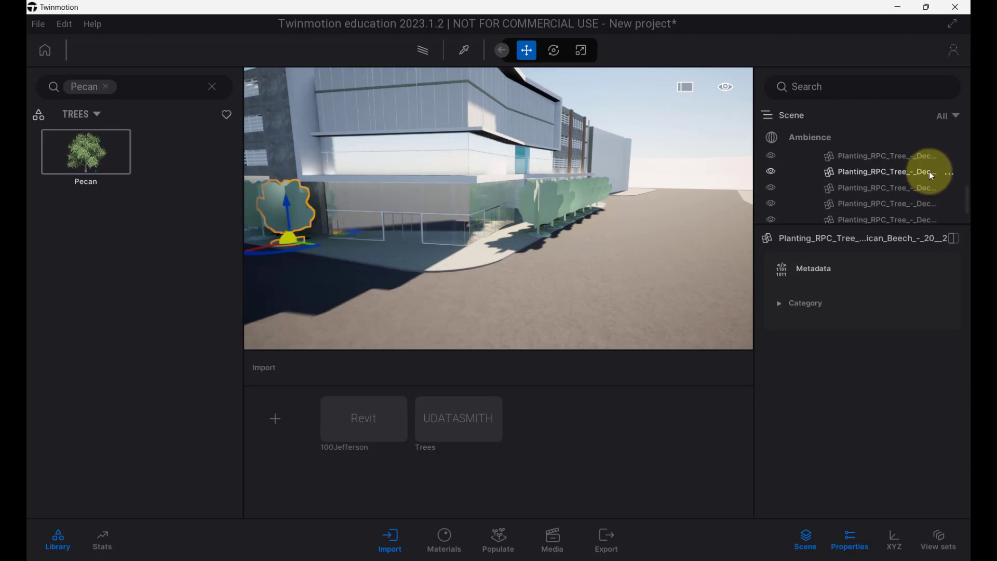
left_click(927, 201)
scroll(926, 201, "down", 3)
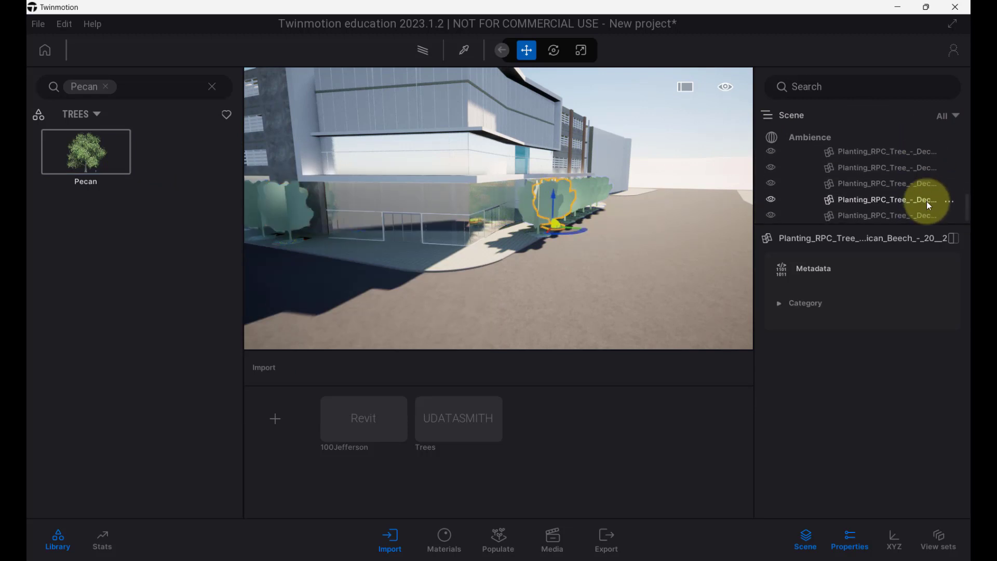
left_click(918, 217, "shift")
left_click(950, 217)
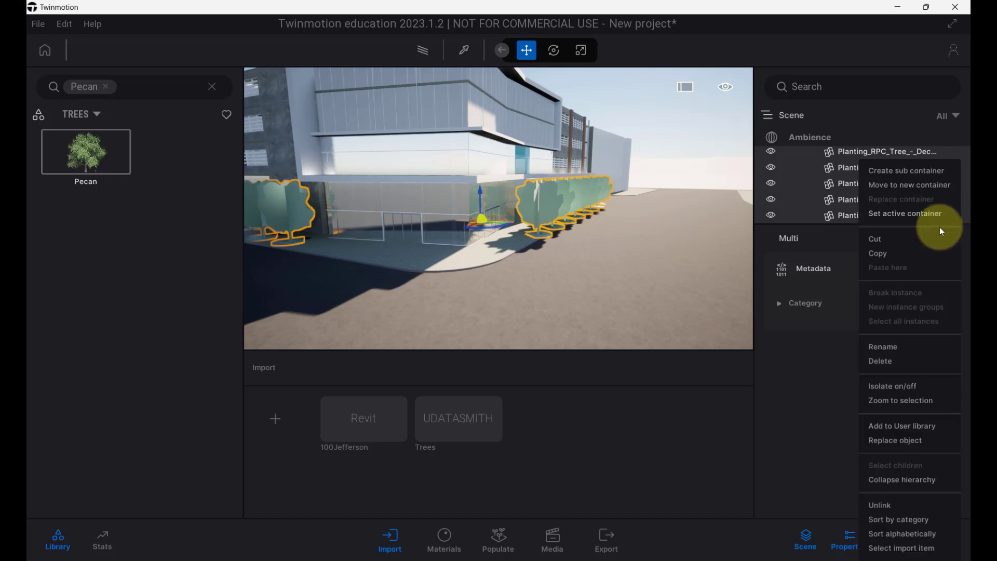
left_click(909, 441)
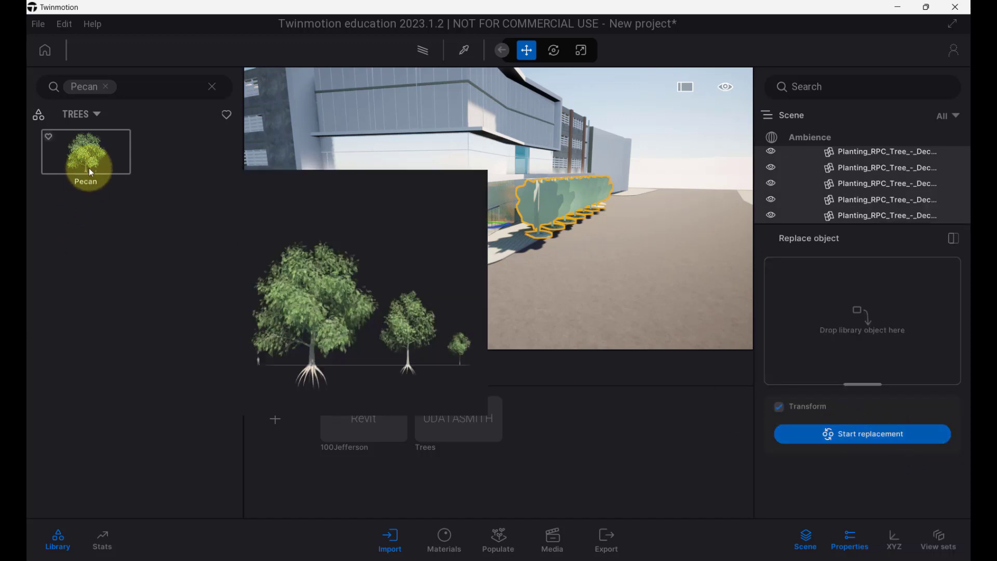
Replace the selected placeholder trees with the library's Pecan tree and set their age to 1%.
left_click_drag(89, 168, 865, 319)
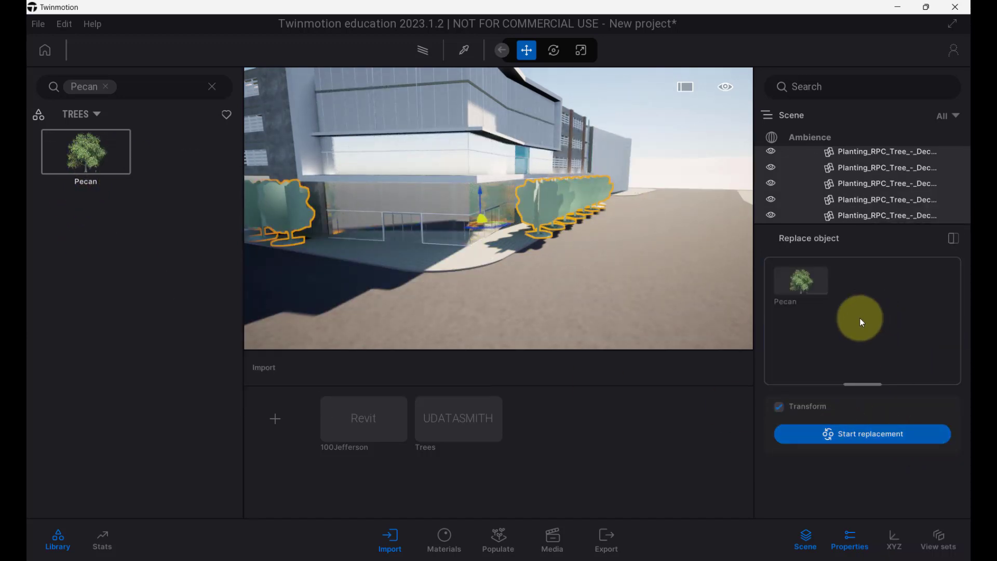
left_click(879, 433)
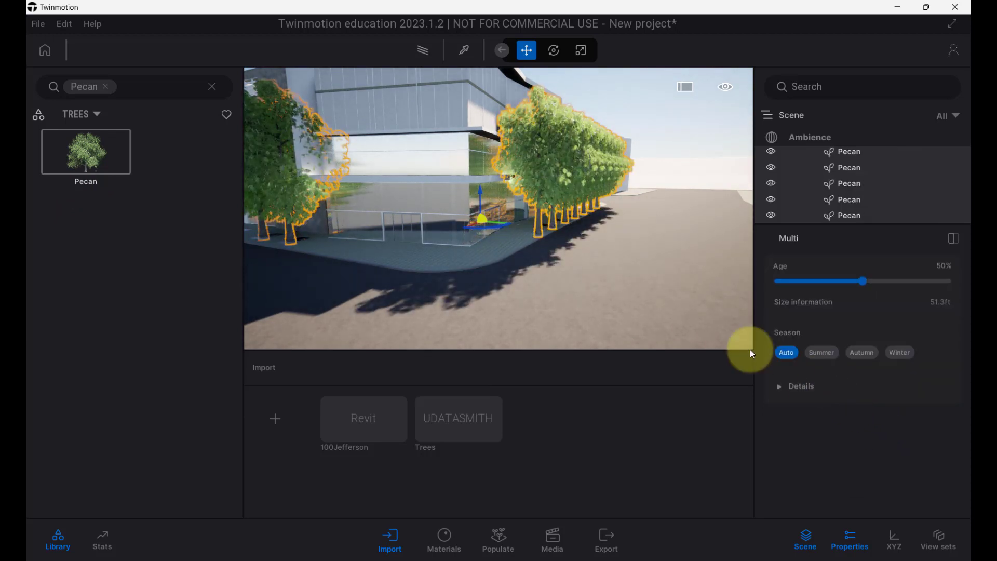
left_click_drag(862, 281, 777, 272)
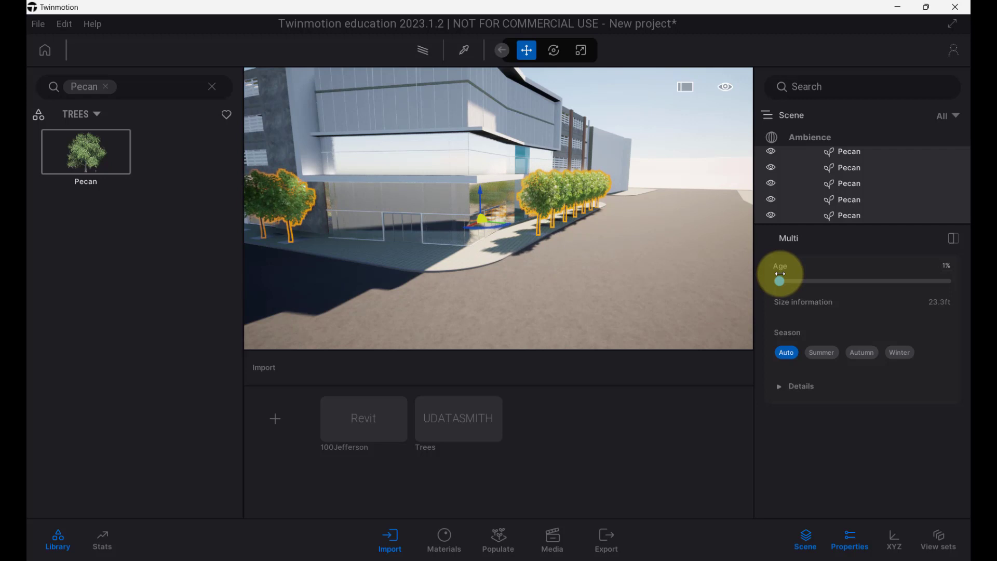
Drop the tree selection and examine the pecan trees along both street sides of the building corner.
left_click(578, 265)
scroll(581, 262, "up", 1)
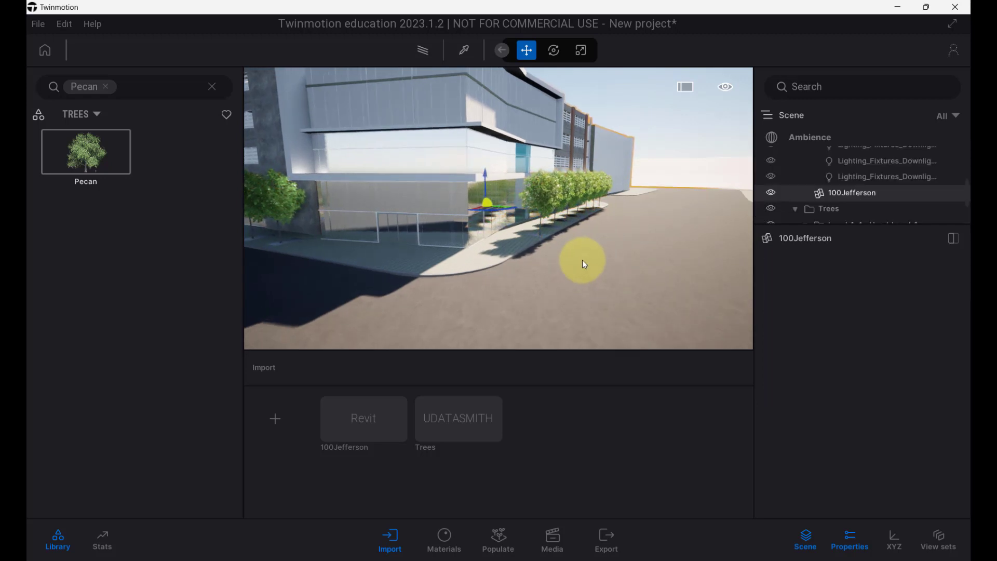
scroll(591, 259, "up", 2)
scroll(588, 251, "up", 2)
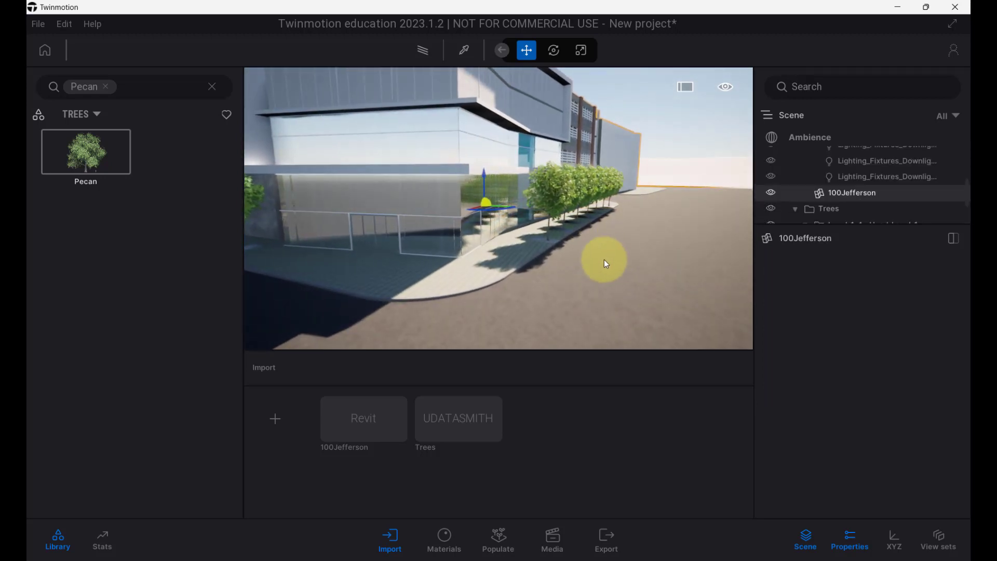
mouse_move(603, 259)
middle_mouse_down("shift")
mouse_move(587, 260)
mouse_move(609, 244)
middle_mouse_up("shift")
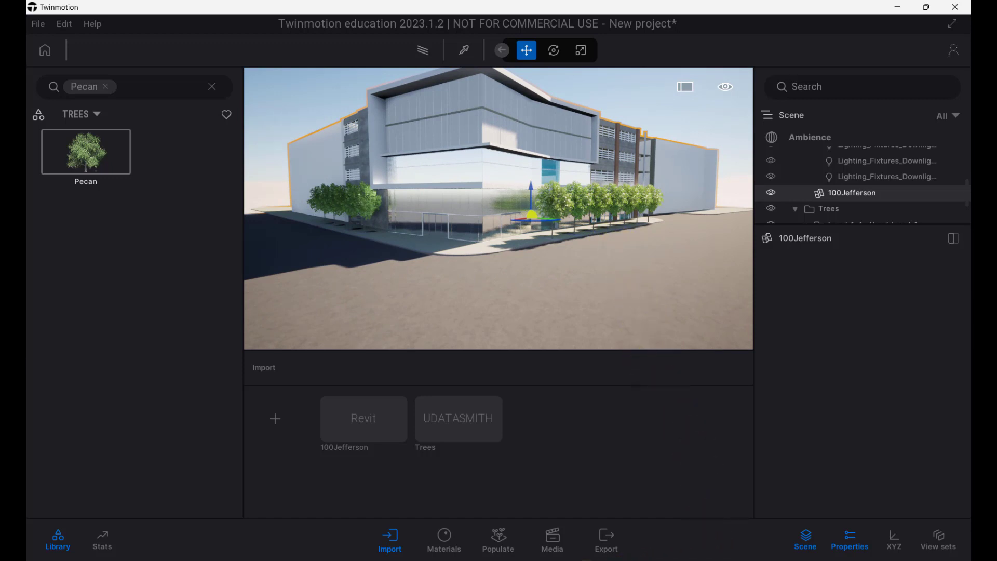
mouse_move(656, 560)
left_click(685, 536)
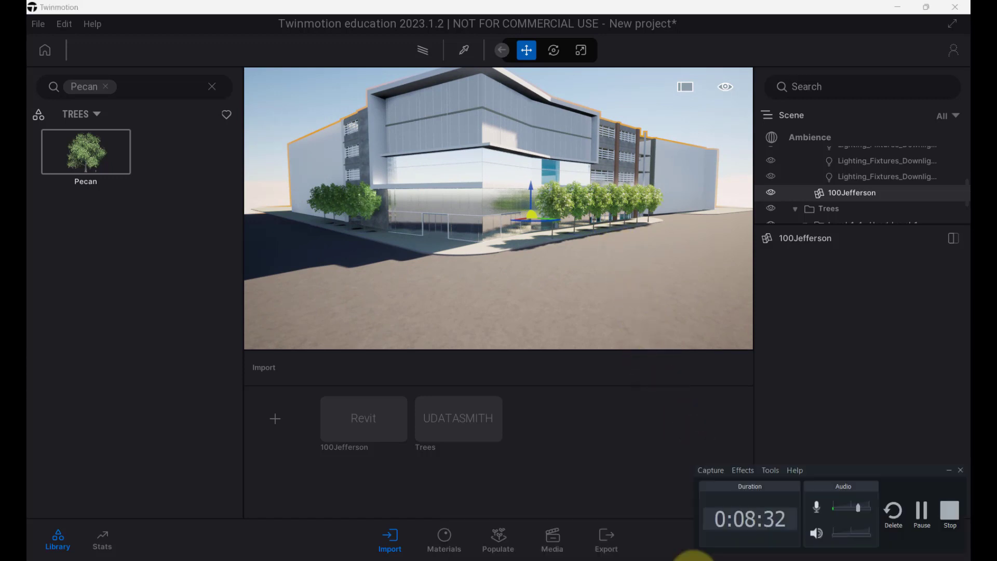